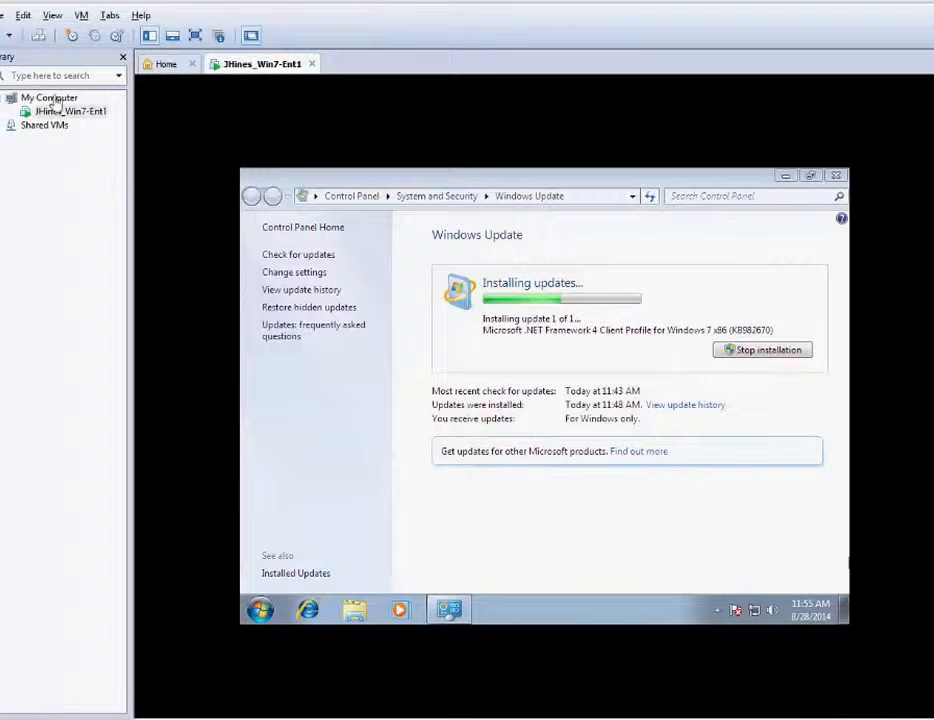
- Leave the running Windows 7 VM's console and show the Workstation Home tab
click(158, 66)
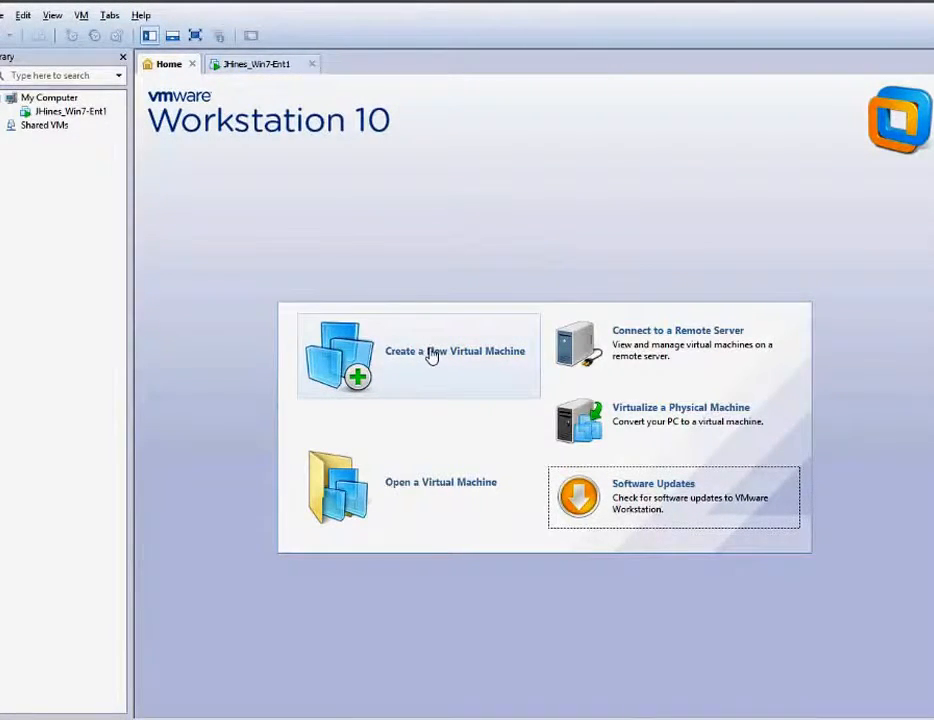
- Start a Typical new virtual machine with the operating system to be installed later
click(430, 357)
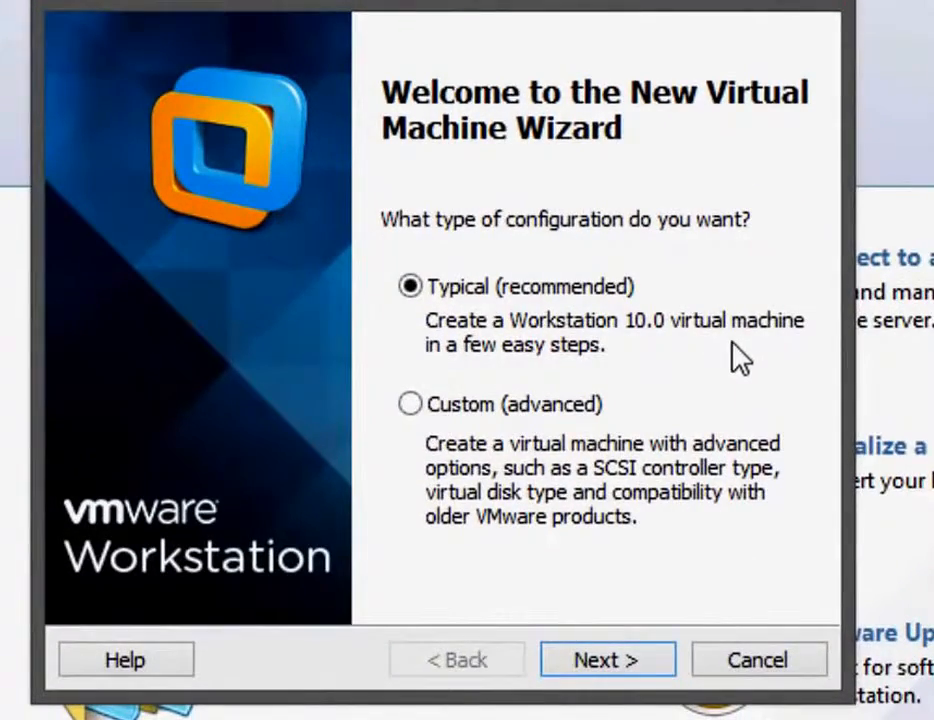
click(636, 662)
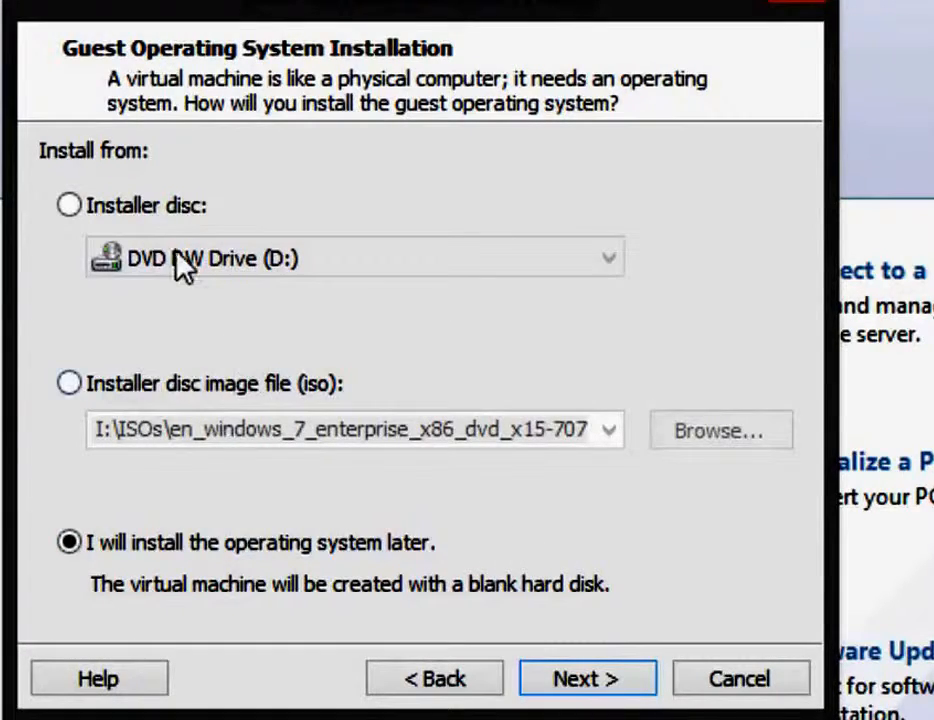
click(578, 684)
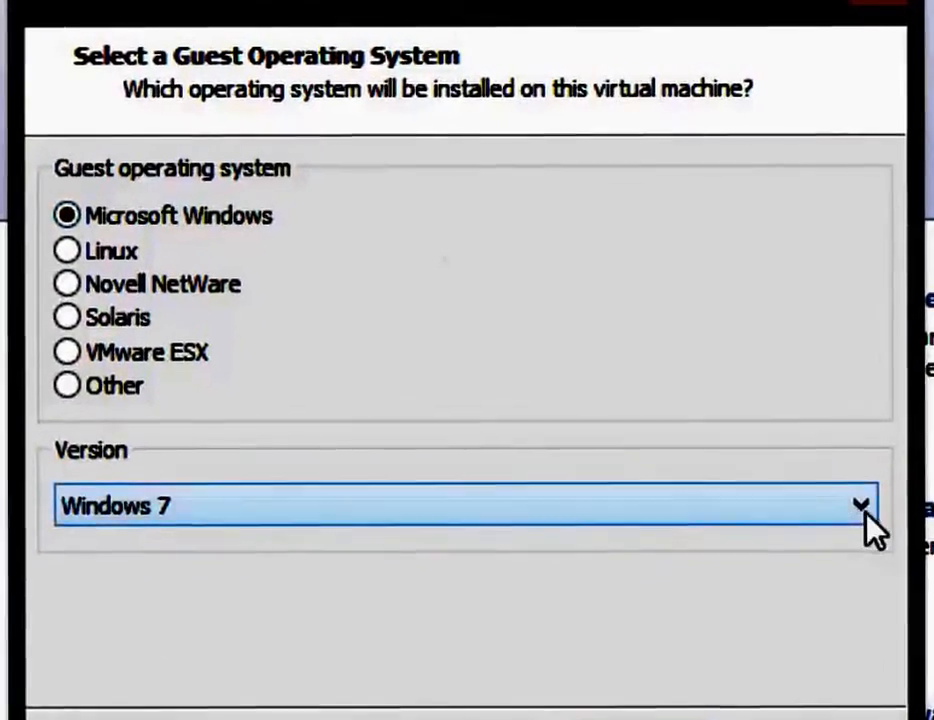
- Choose Windows Server 2008 R2 x64 as the guest version and continue to naming
click(866, 517)
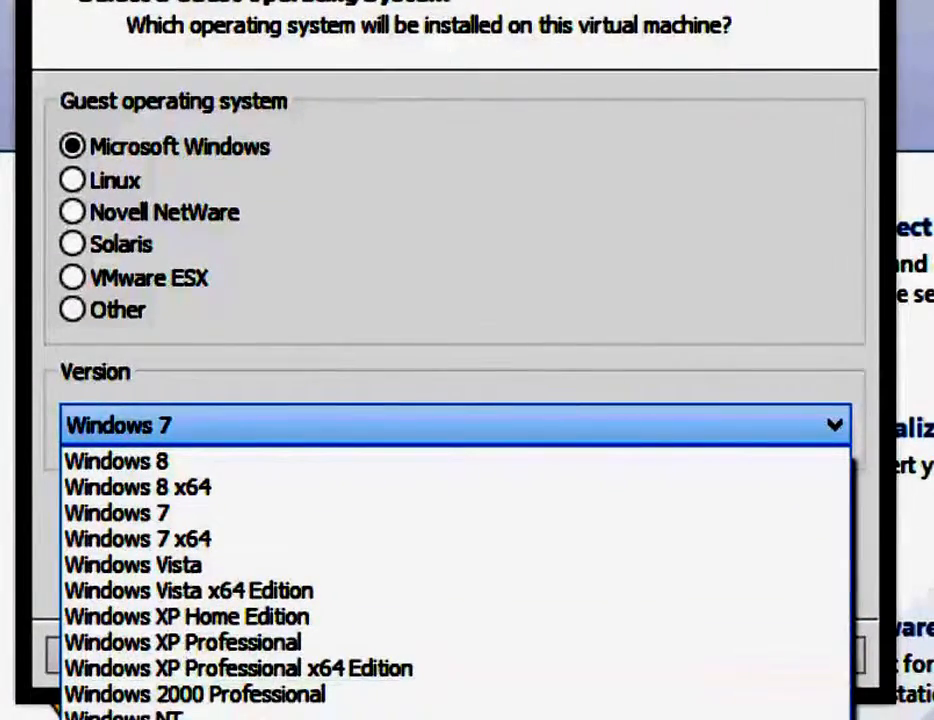
click(250, 719)
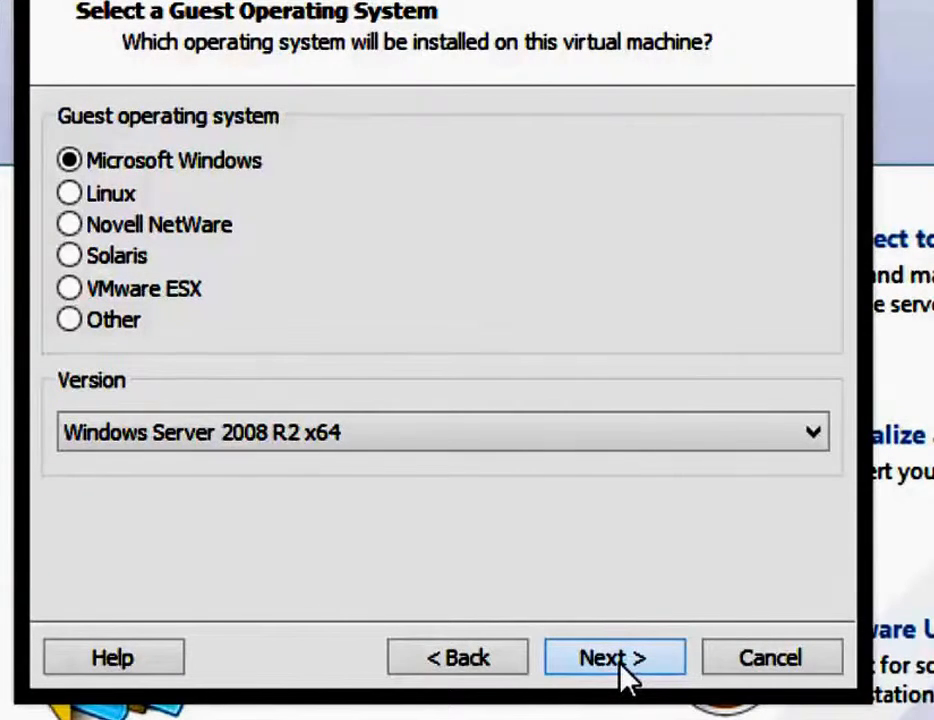
click(619, 669)
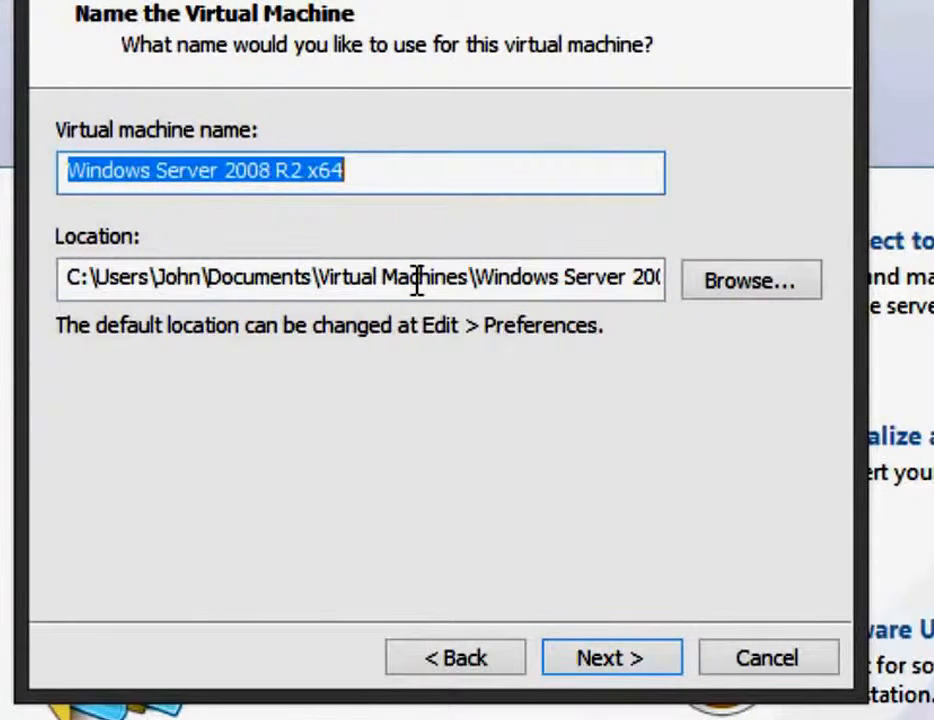
- Name the VM with the owner's name prefix followed by 'Win2008R2-1' and continue
text(JHines)
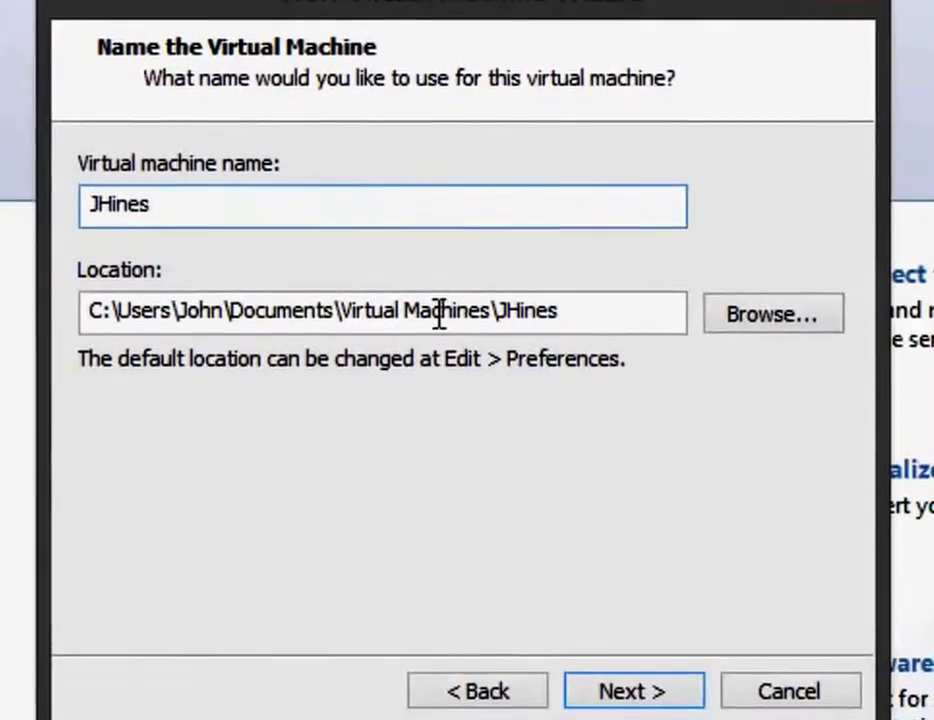
text(_)
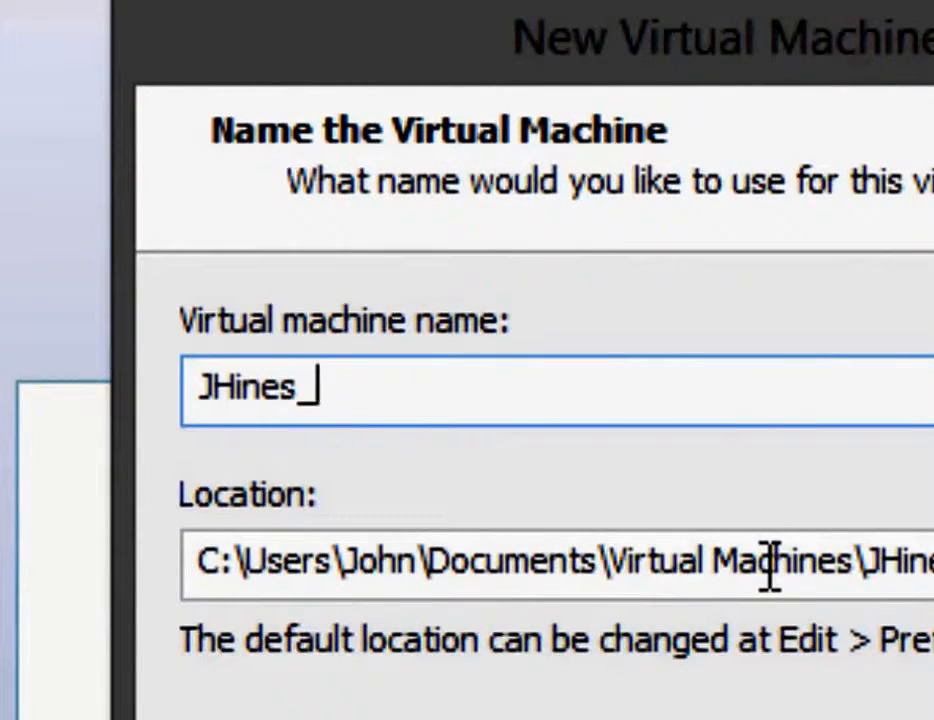
text(Win)
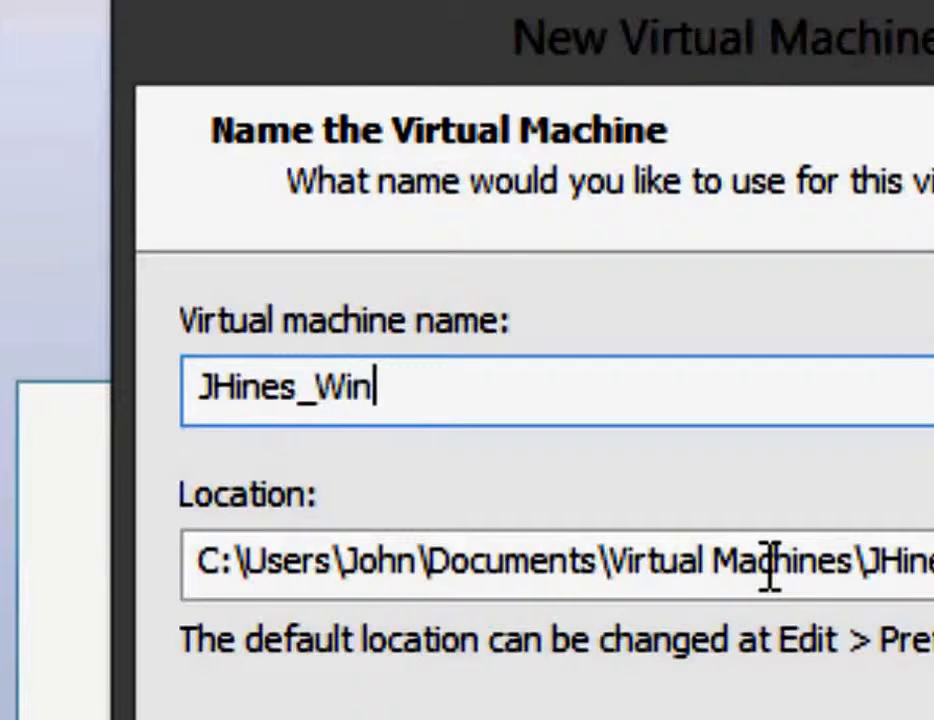
text(20)
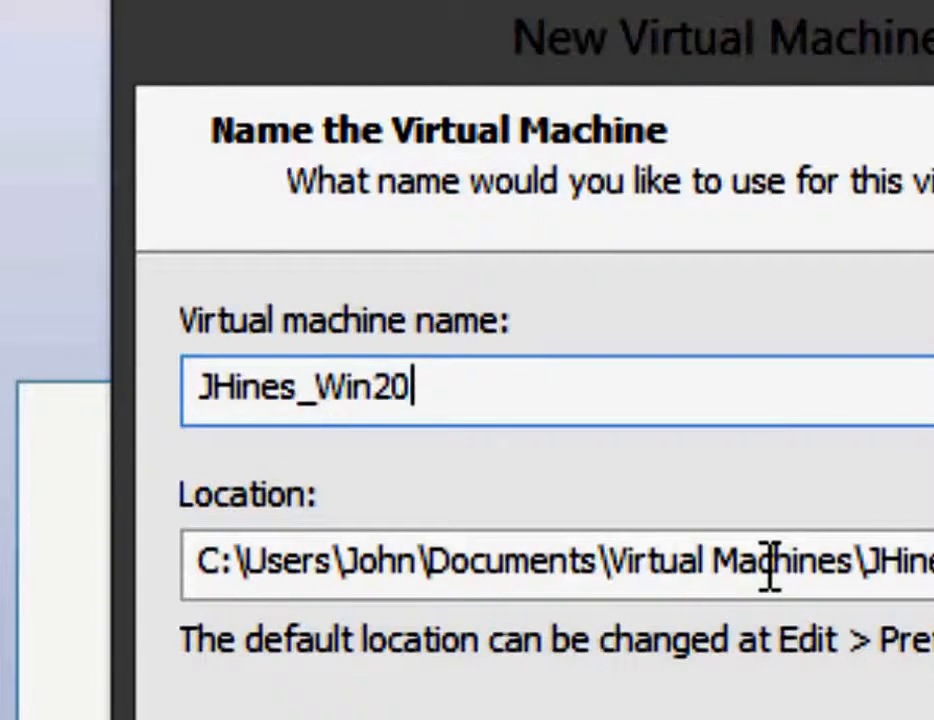
text(08R2)
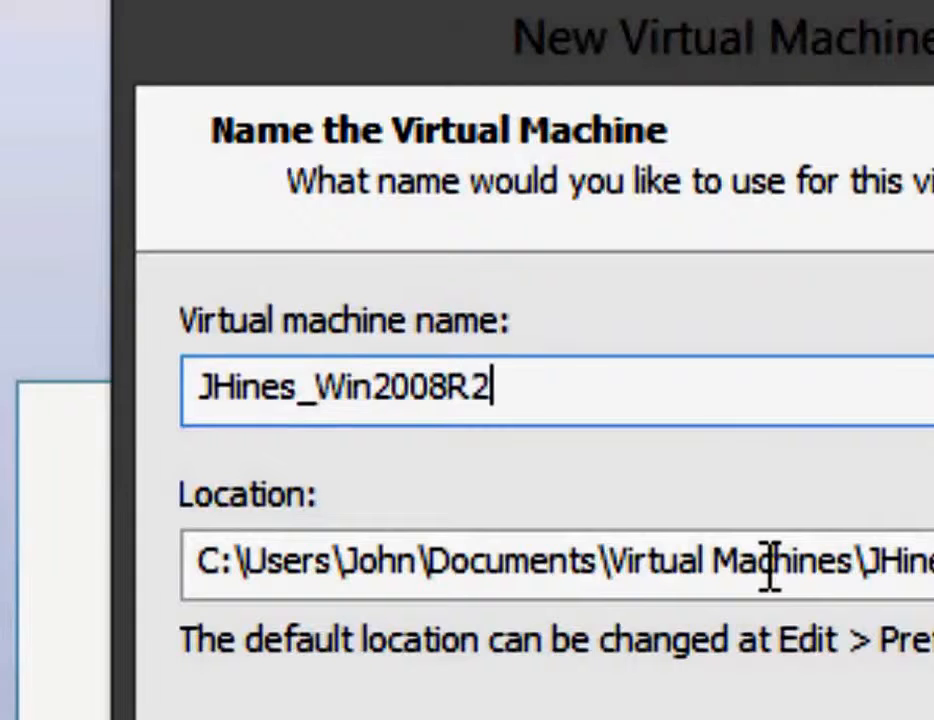
text(-1)
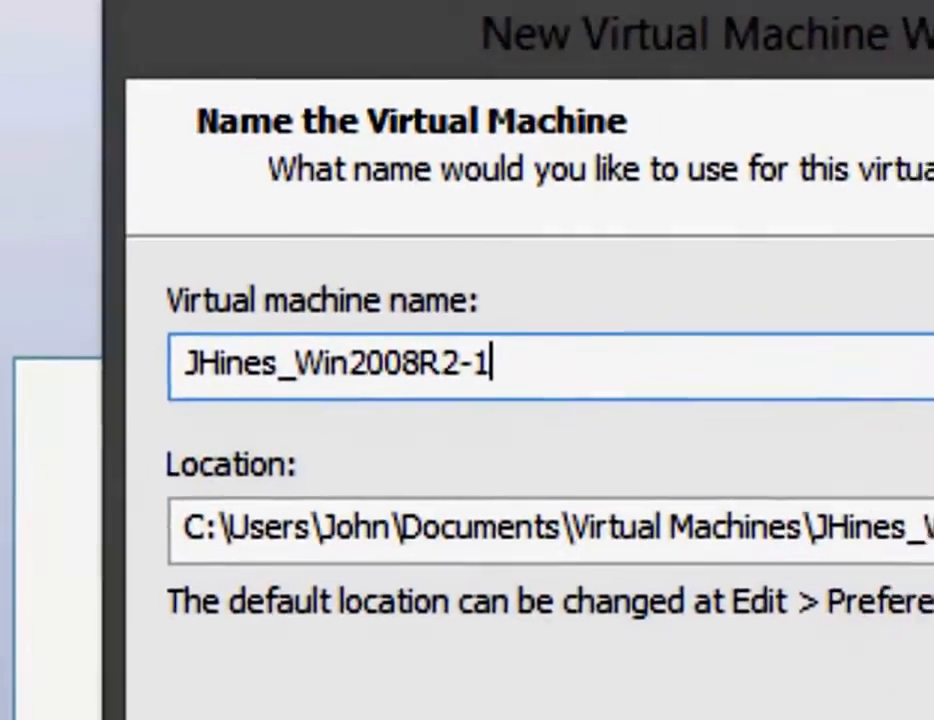
click(620, 690)
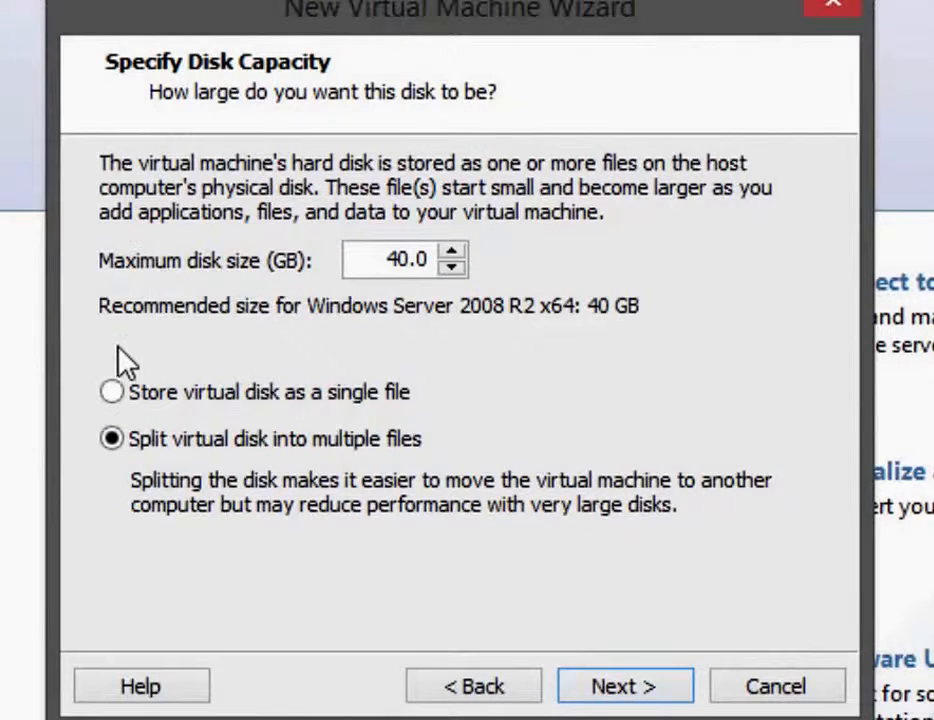
- Set a 100 GB virtual disk stored as a single file, then open Customize Hardware
drag(398, 250, 363, 262)
text(10)
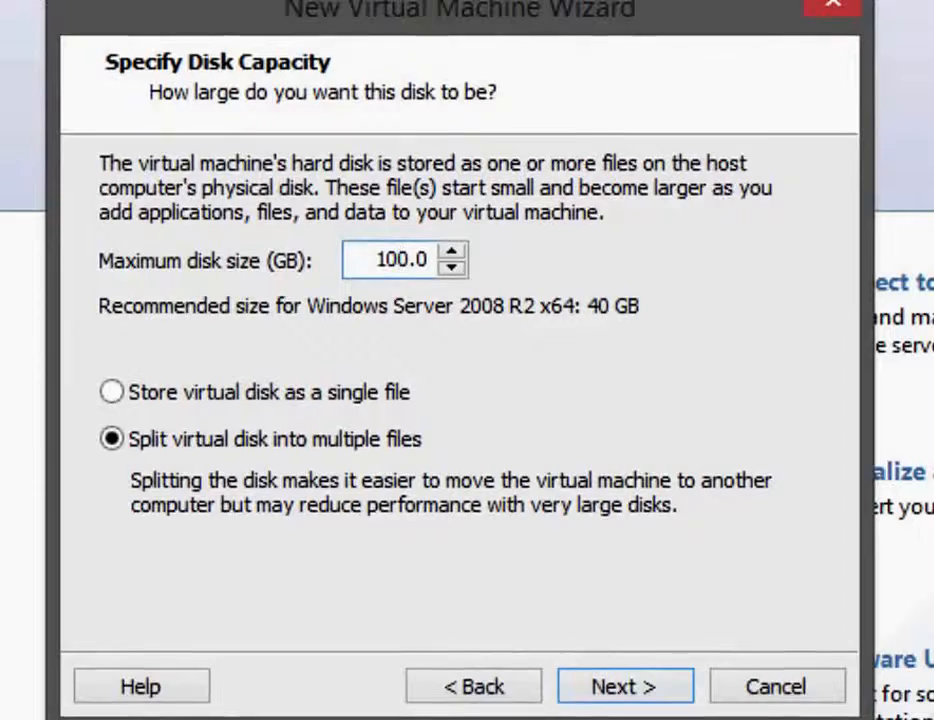
click(125, 393)
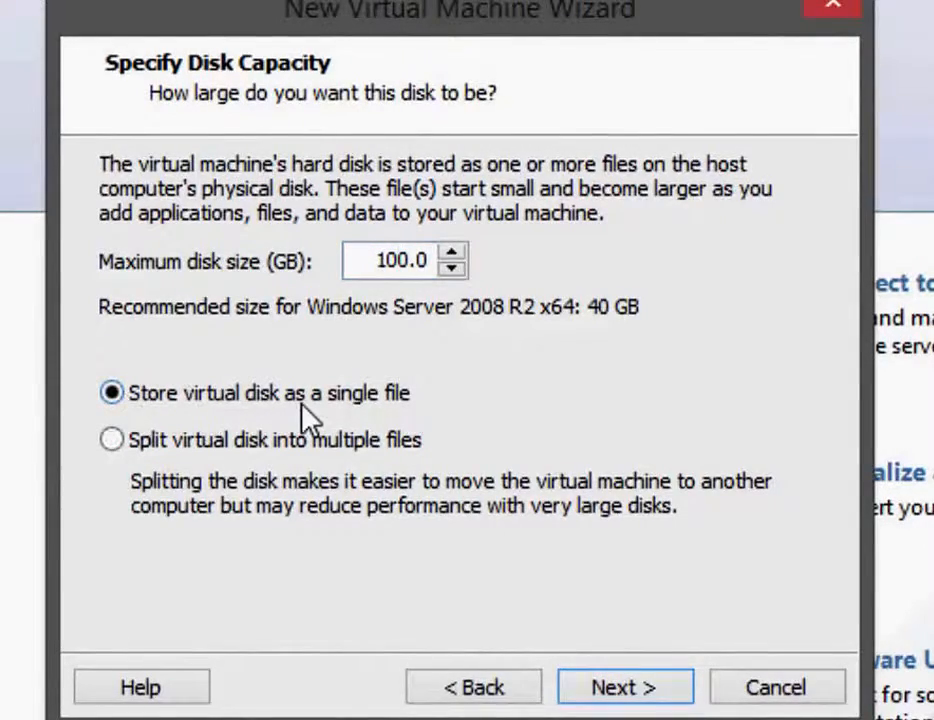
click(640, 690)
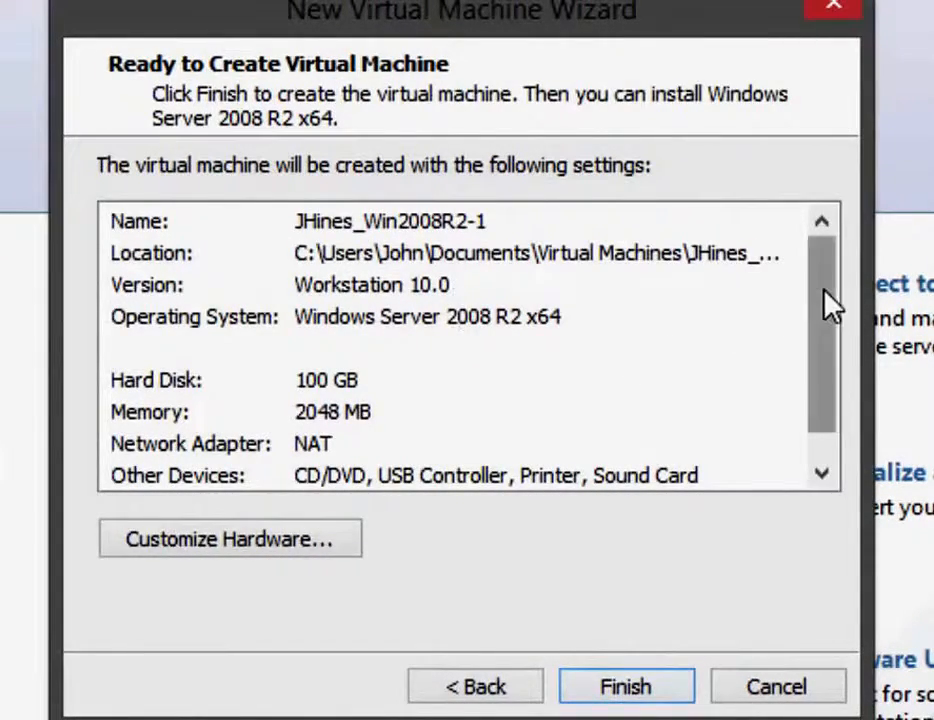
drag(830, 302, 830, 243)
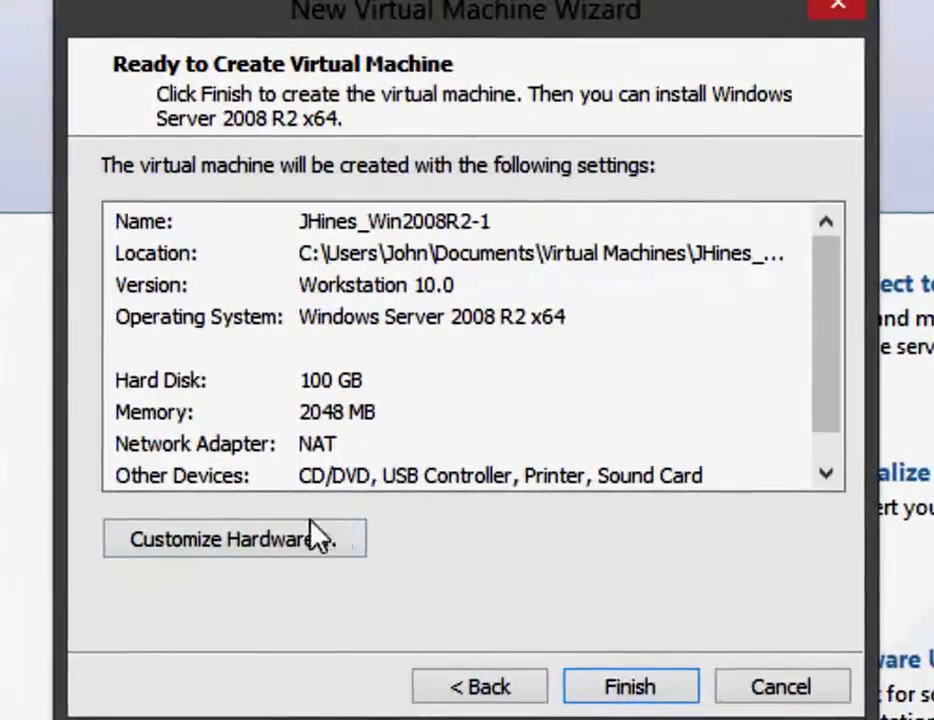
click(273, 553)
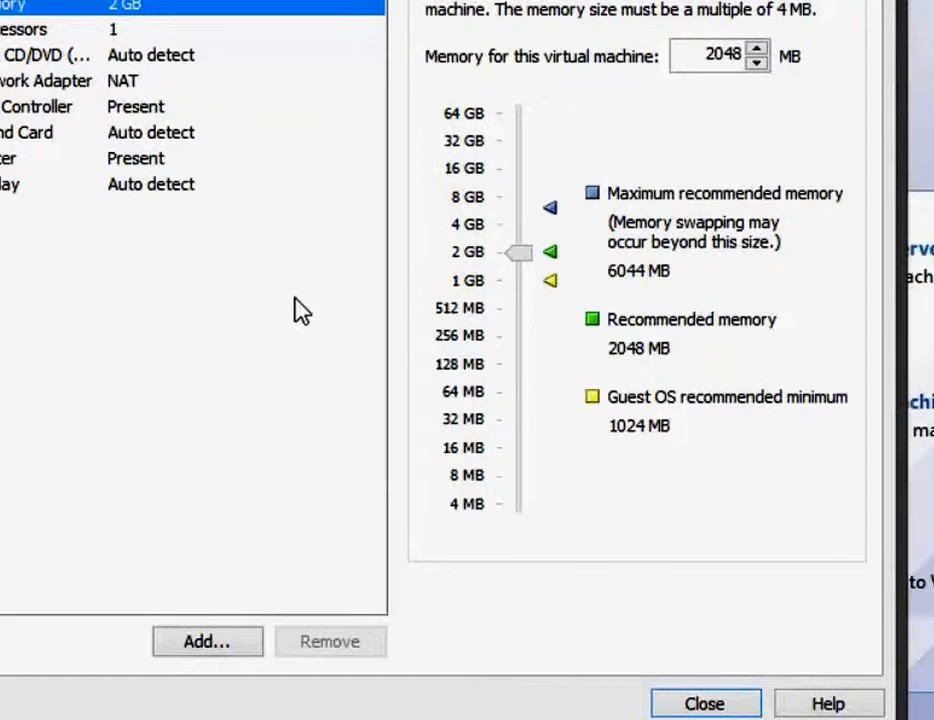
- Lower the new VM's memory from 2048 MB to 1 GB
click(749, 55)
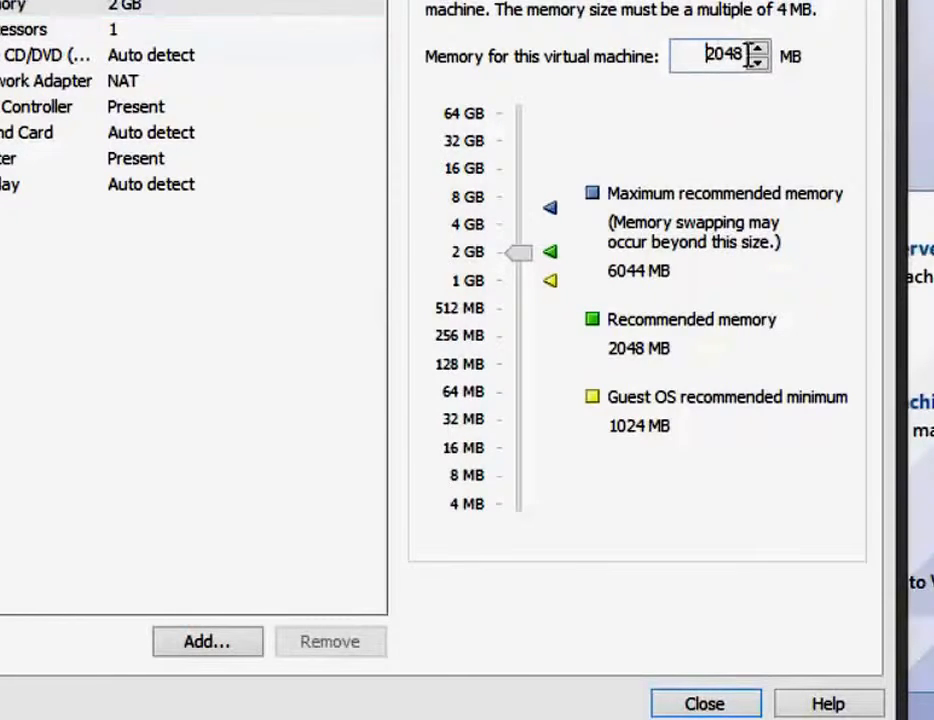
double_click(749, 55)
text(10)
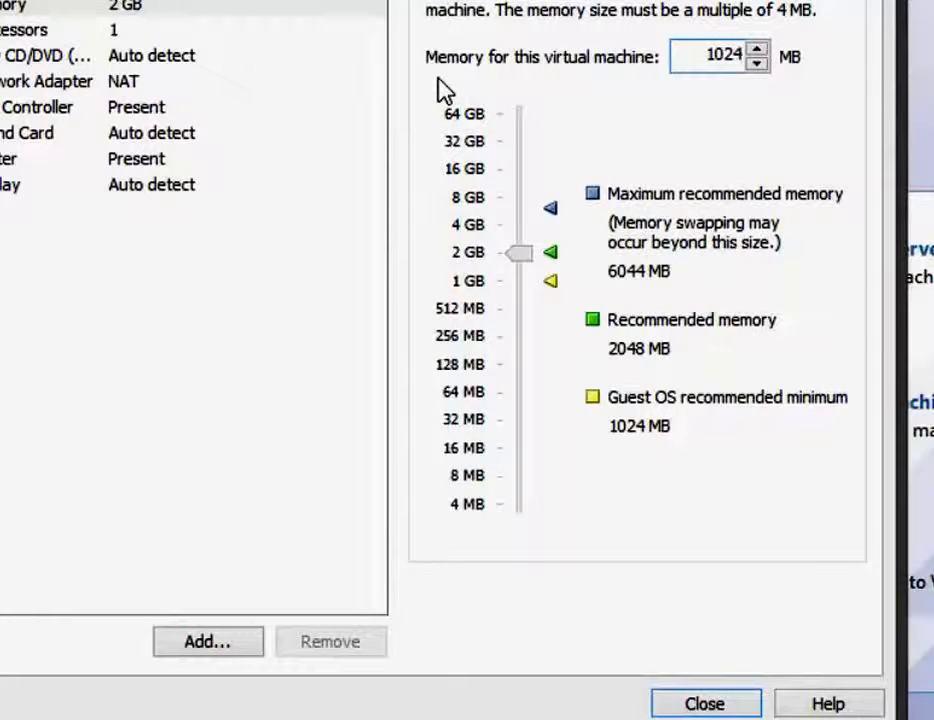
- Set the network adapter to Bridged, replicating the physical network connection state
click(46, 82)
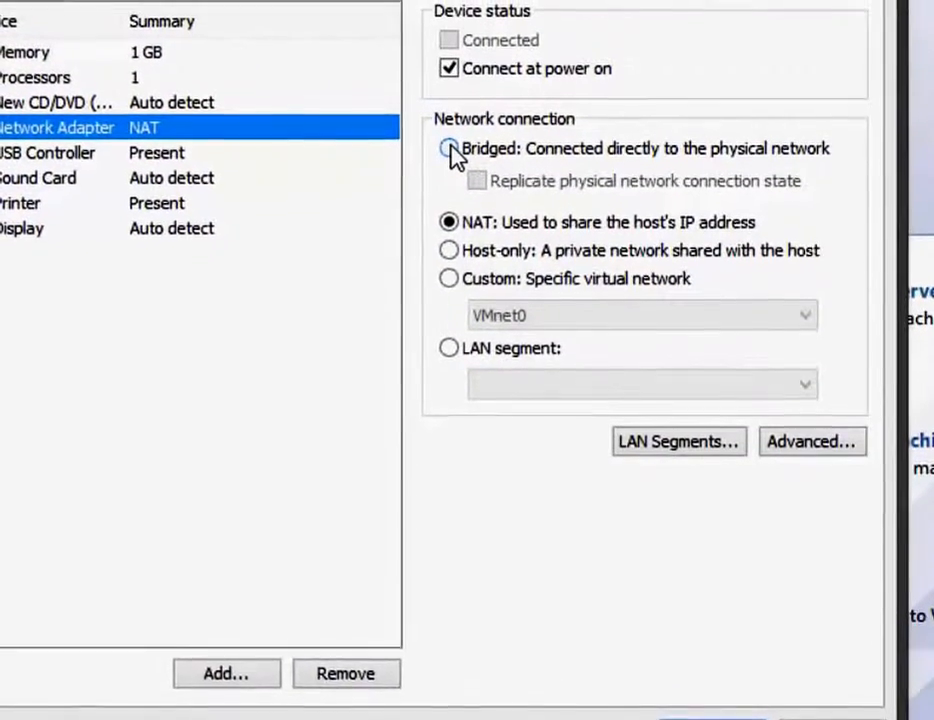
click(451, 150)
click(478, 182)
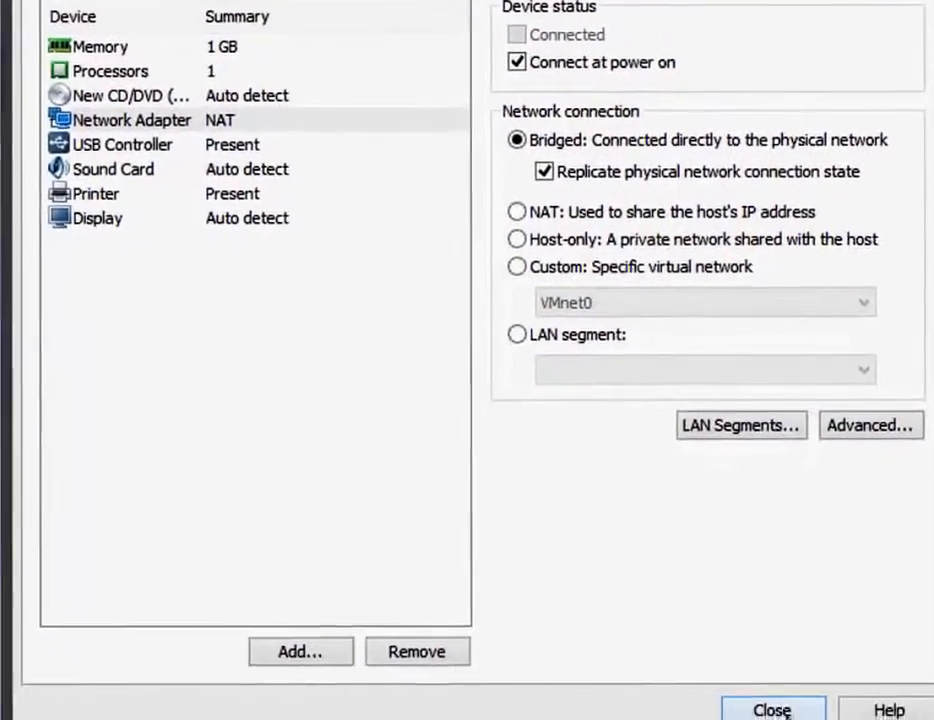
- Close hardware settings and finish the wizard to create the Windows Server 2008 R2 VM
click(750, 716)
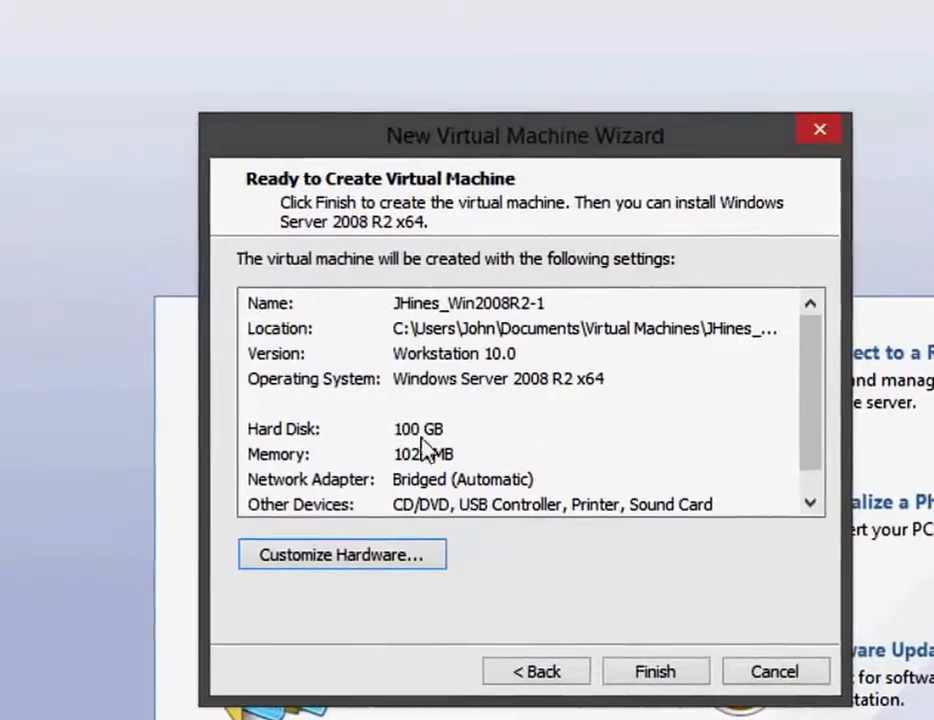
click(676, 677)
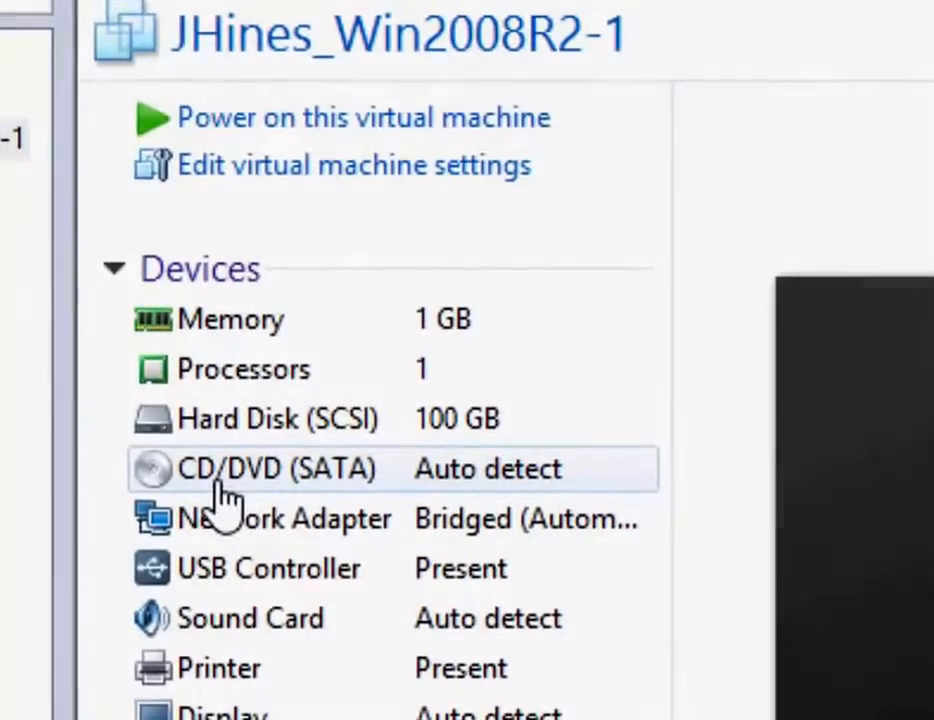
double_click(487, 465)
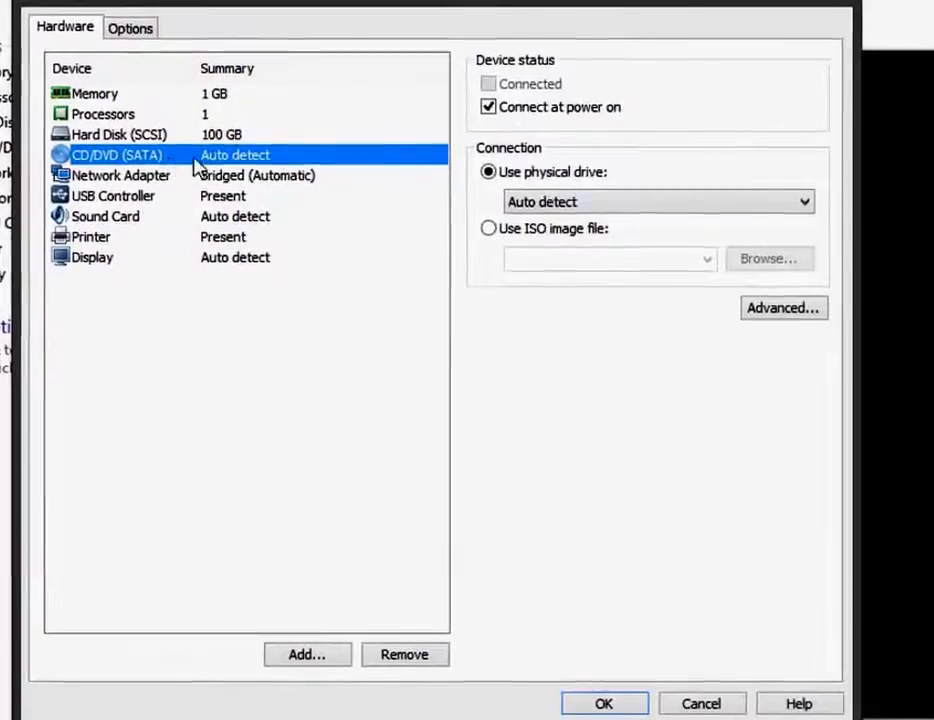
- Point the CD/DVD (SATA) drive at the Windows Server 2008 R2 ISO in I:\ISOs
click(488, 228)
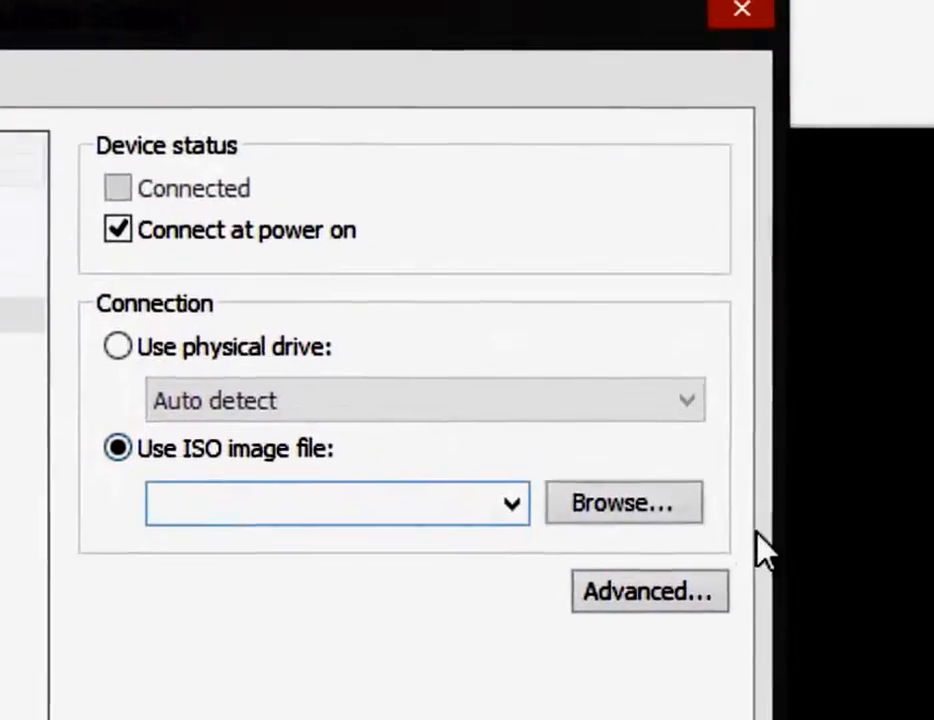
click(657, 514)
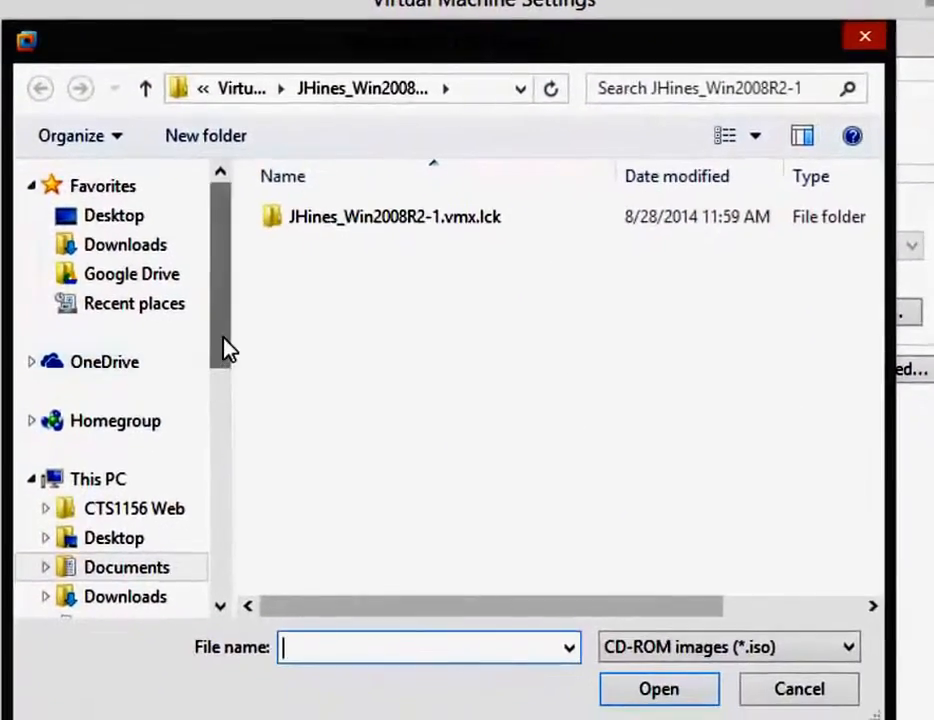
drag(128, 403, 132, 455)
drag(226, 393, 240, 585)
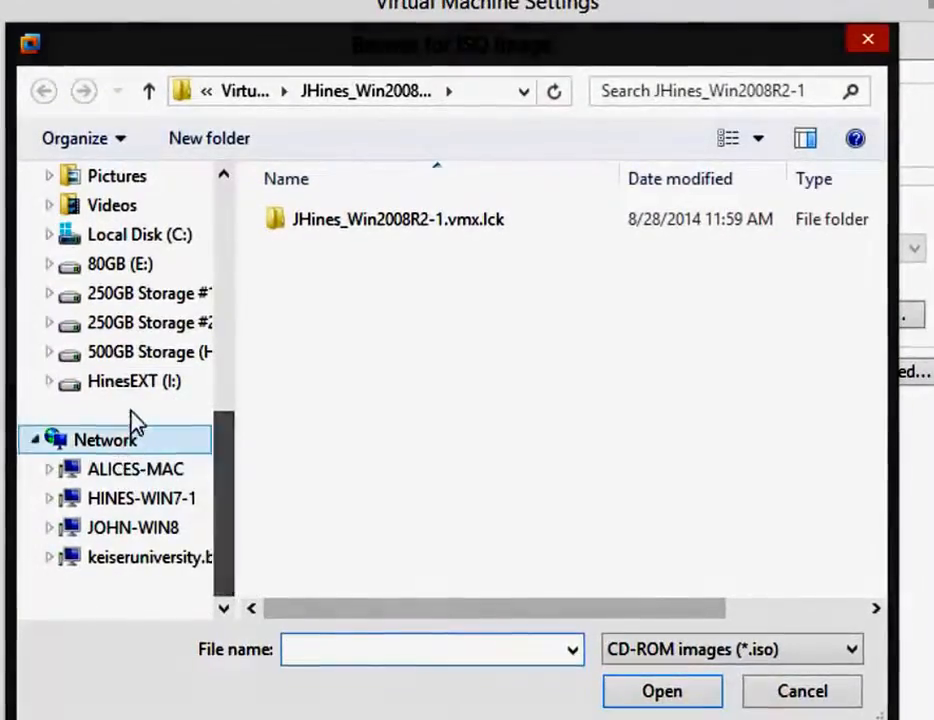
click(133, 385)
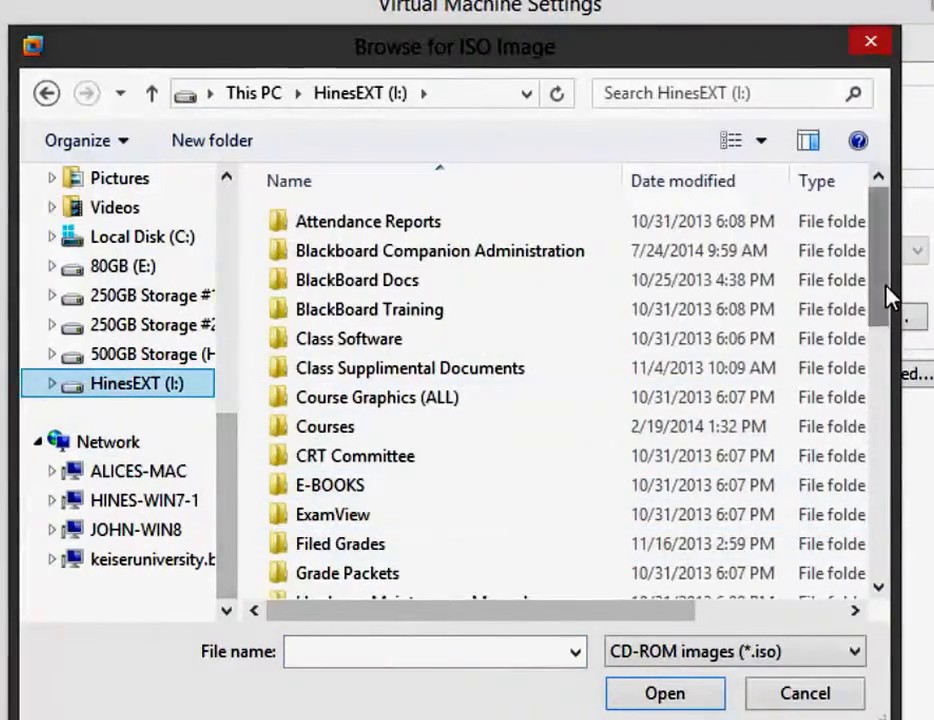
drag(890, 296, 884, 400)
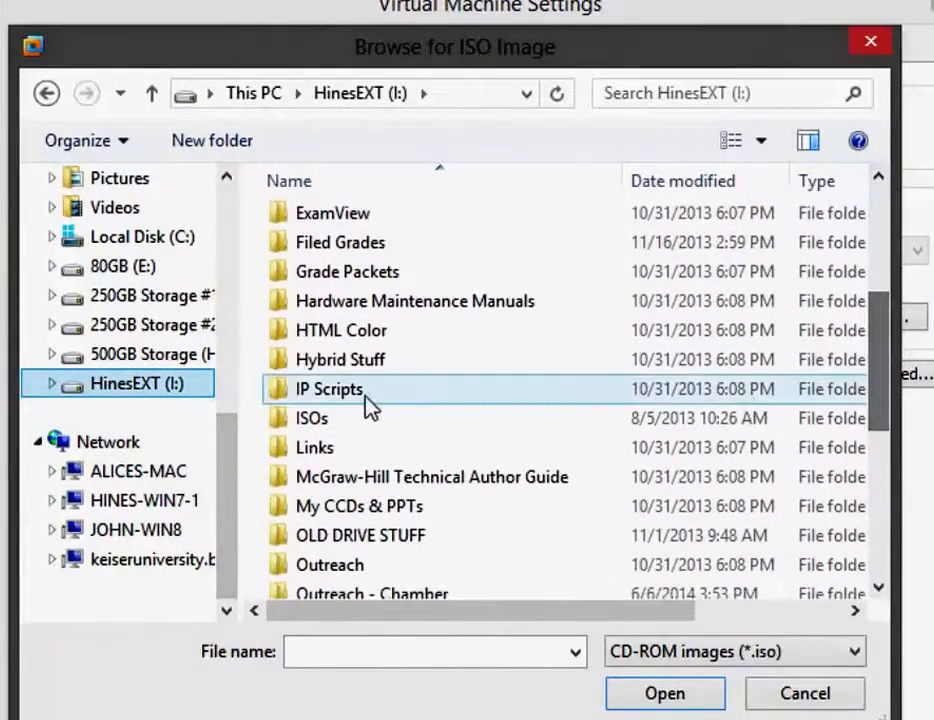
double_click(317, 422)
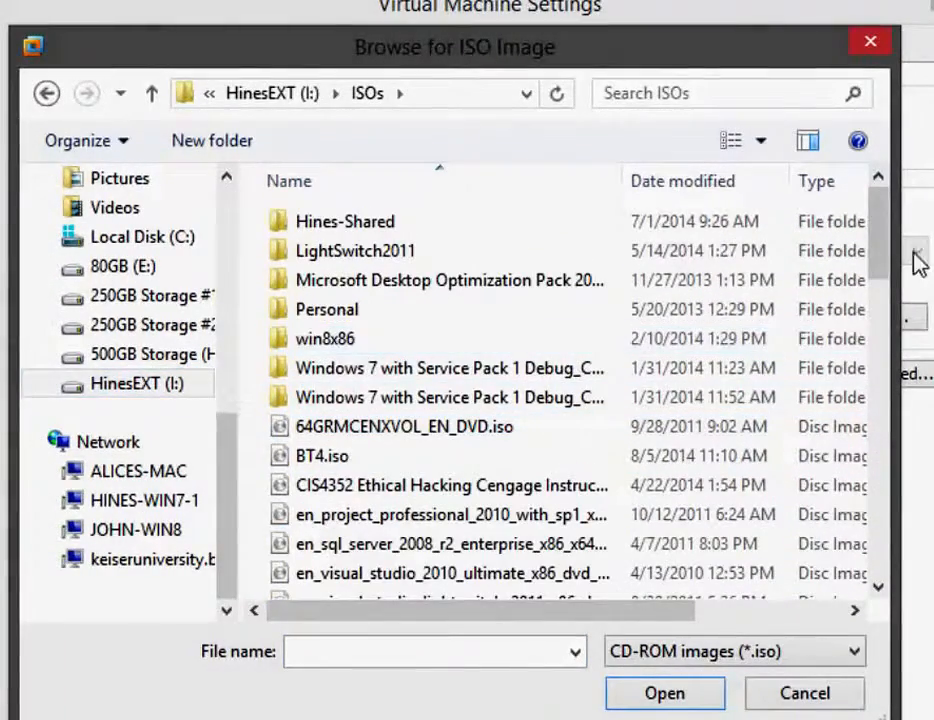
drag(888, 254, 886, 286)
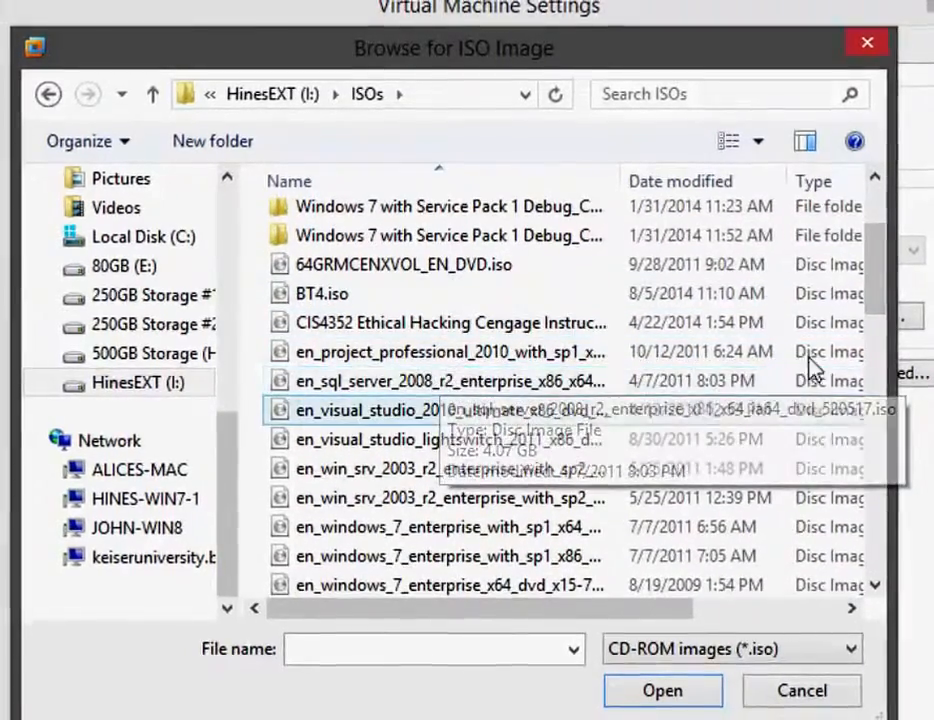
drag(882, 283, 882, 368)
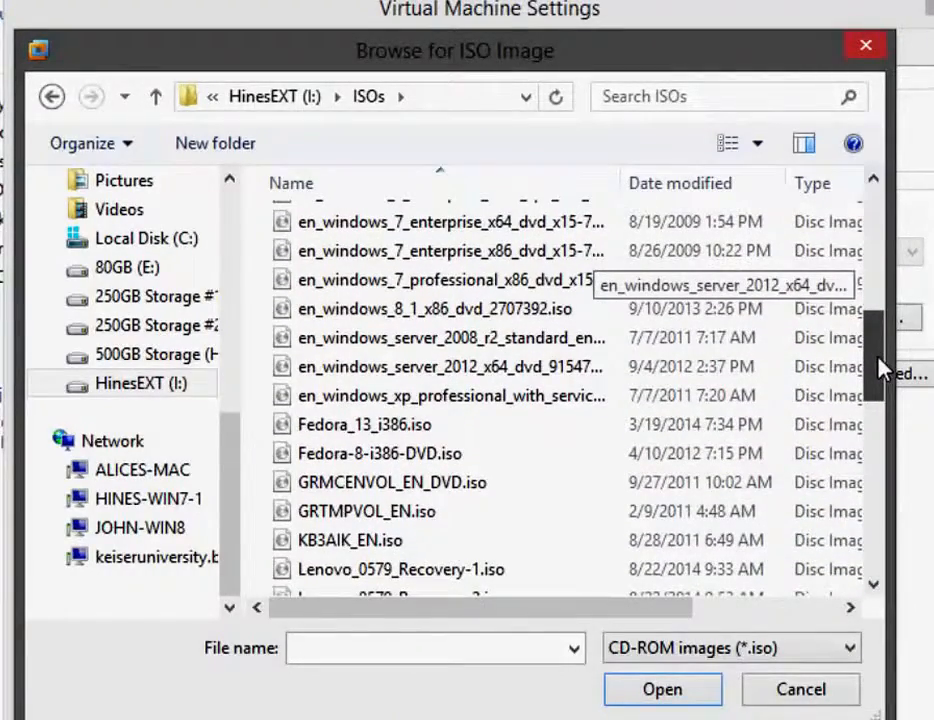
click(503, 348)
click(657, 697)
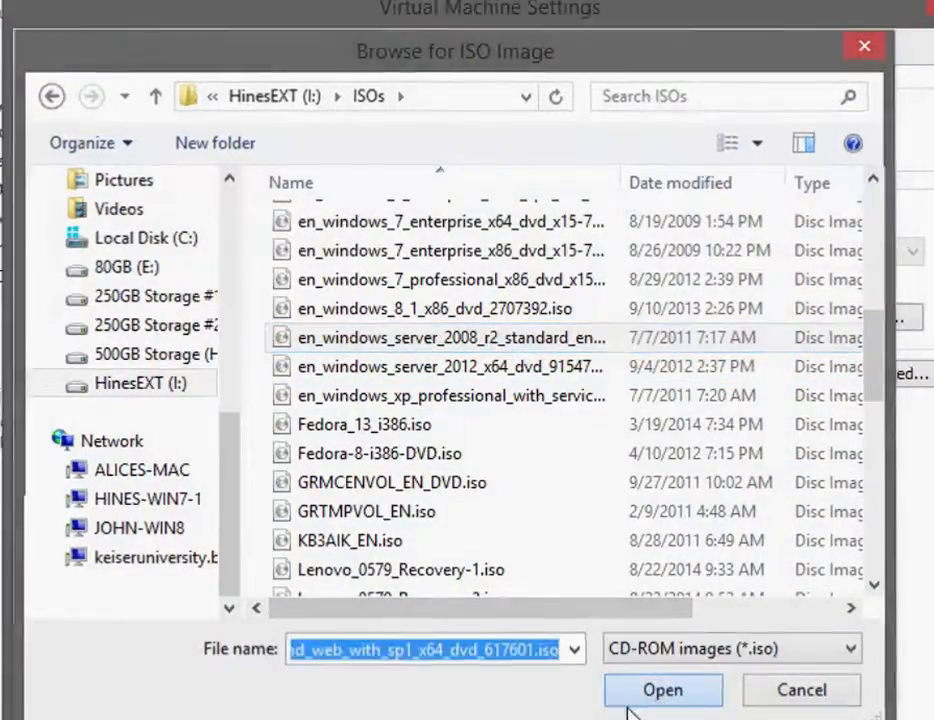
click(550, 670)
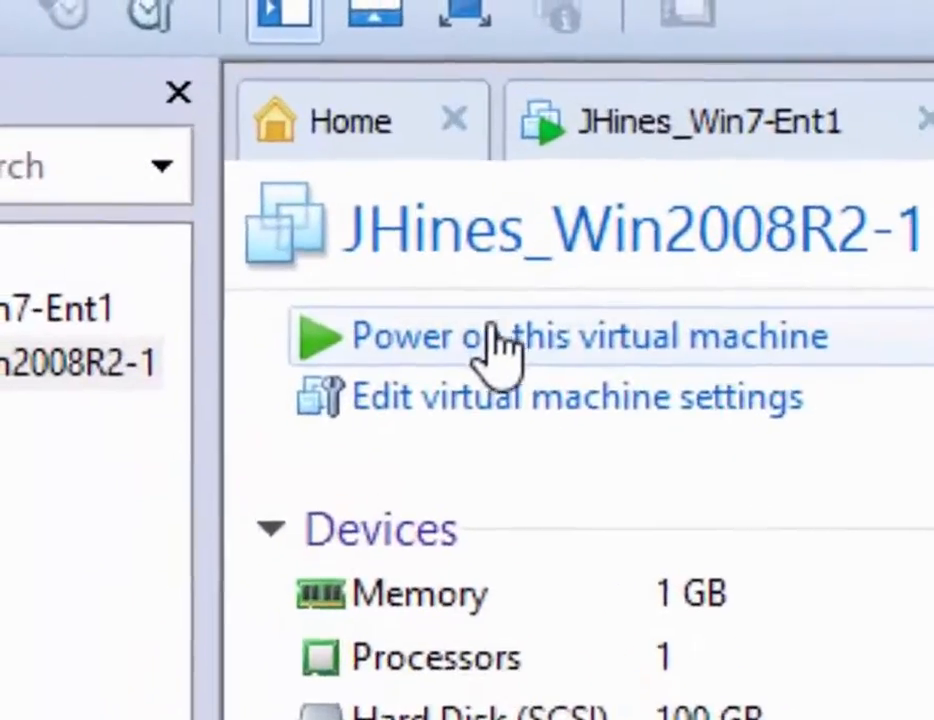
- Power on the VM and dismiss the Removable Devices hint permanently
click(498, 340)
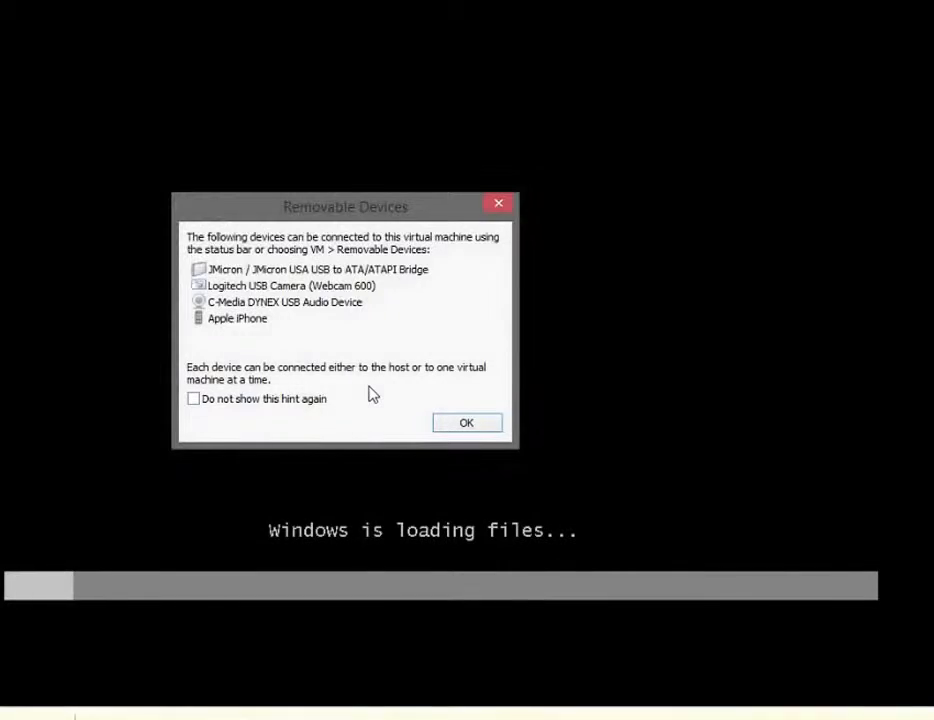
click(255, 400)
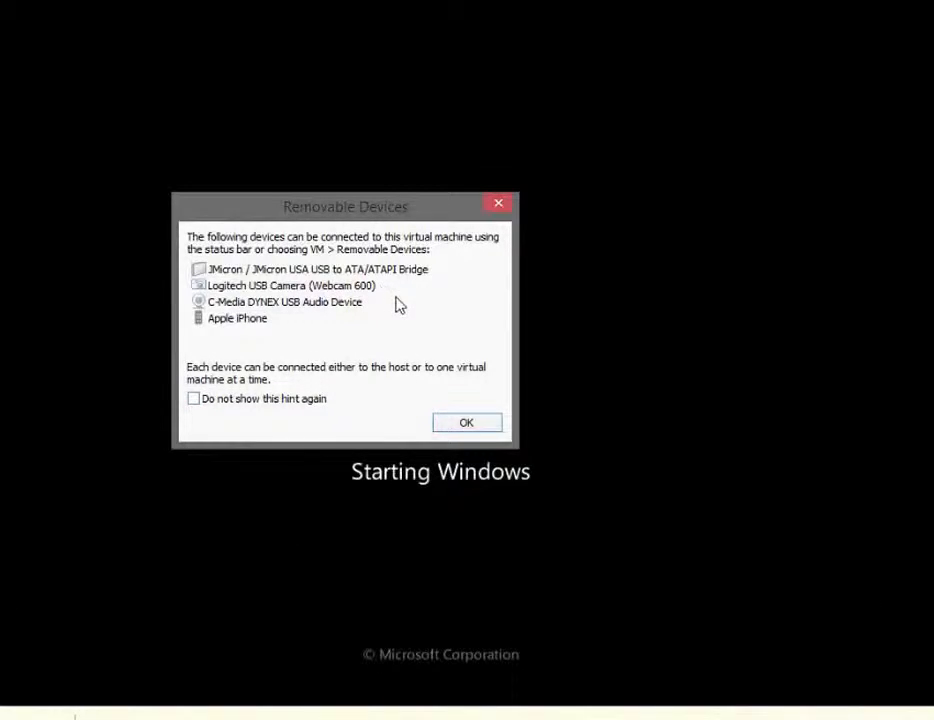
click(452, 428)
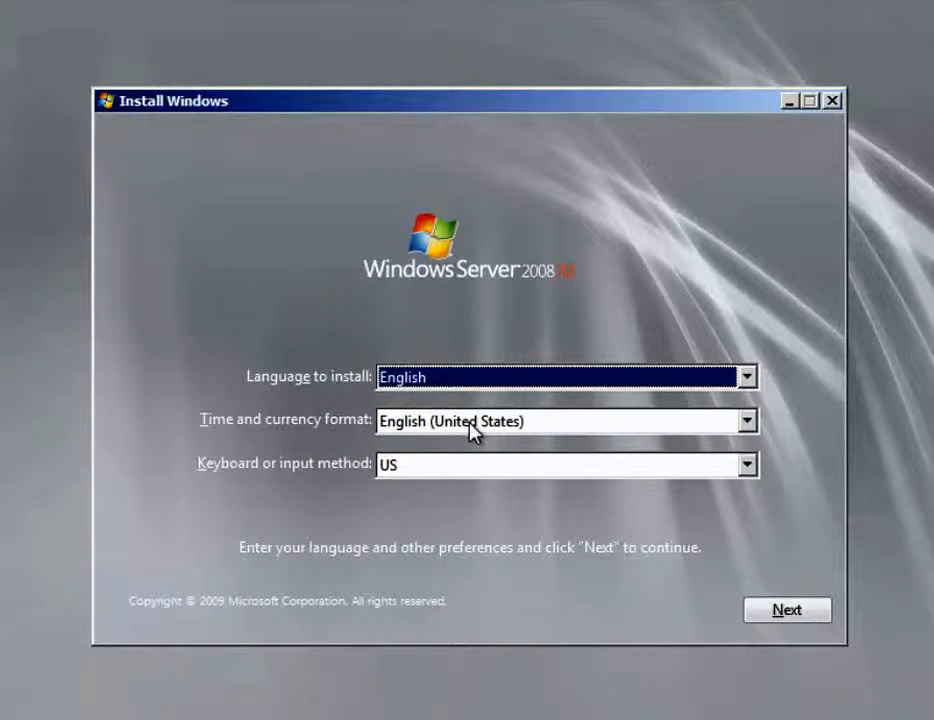
- Accept the English language defaults and begin the Windows Server 2008 R2 installation
click(790, 612)
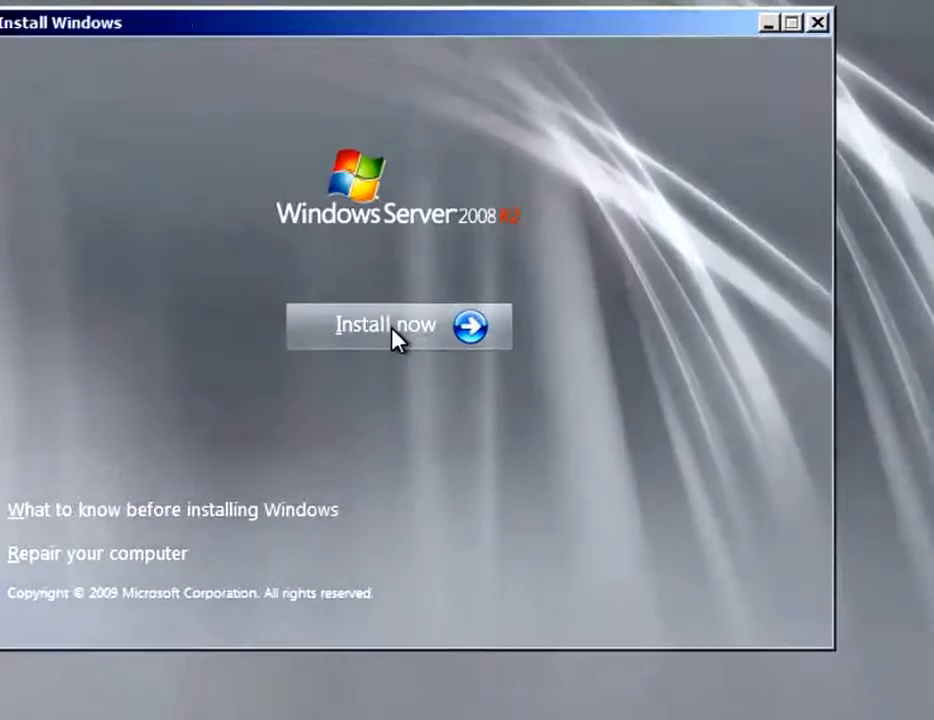
click(405, 338)
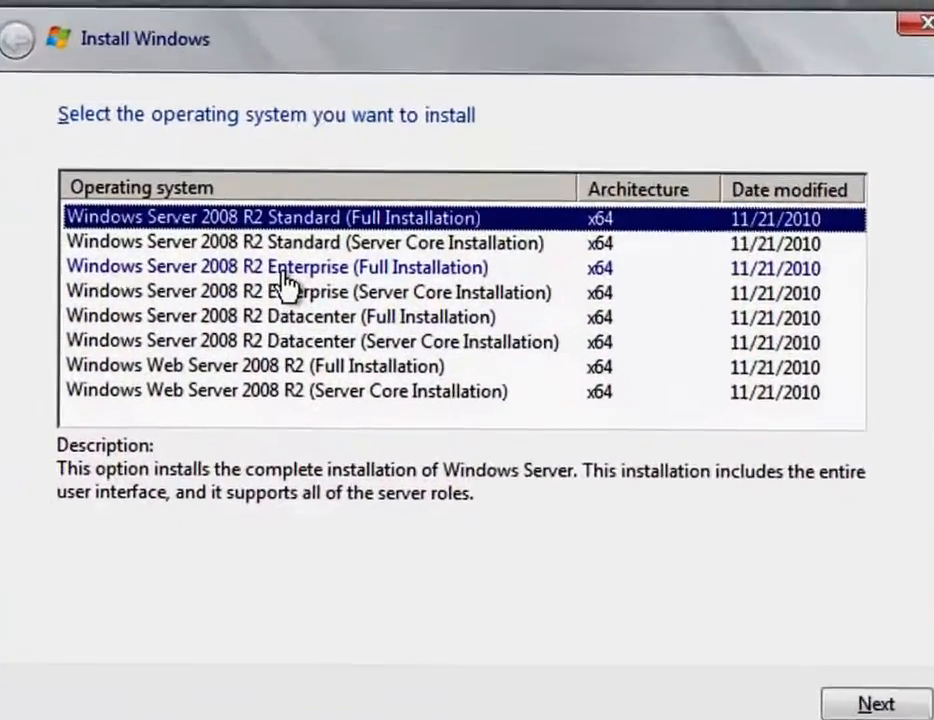
- Choose Windows Server 2008 R2 Enterprise (Full Installation) and accept the licence terms
click(320, 221)
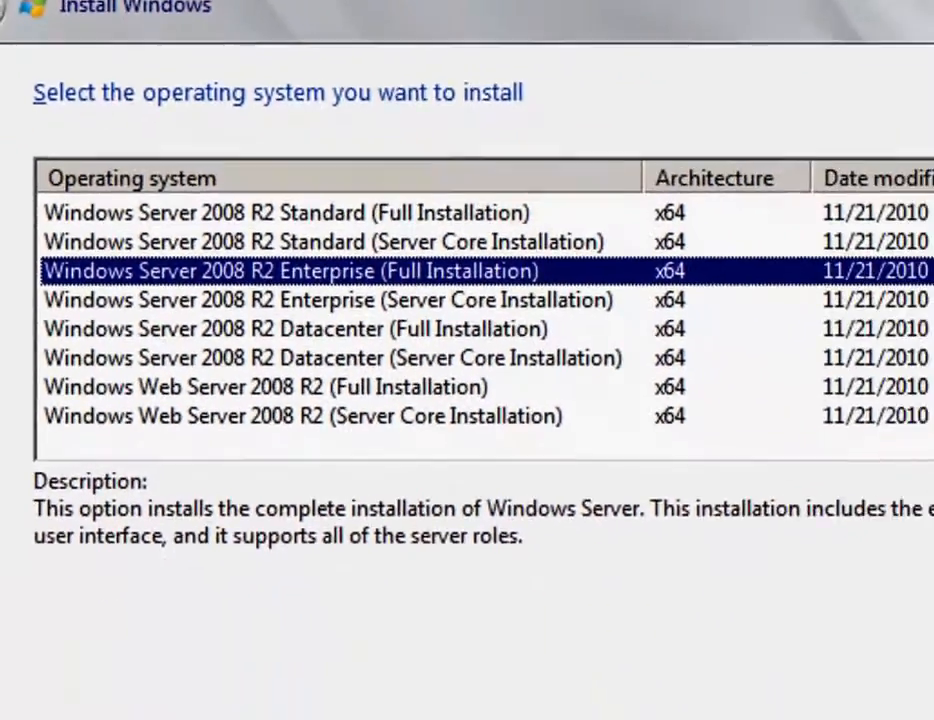
click(790, 594)
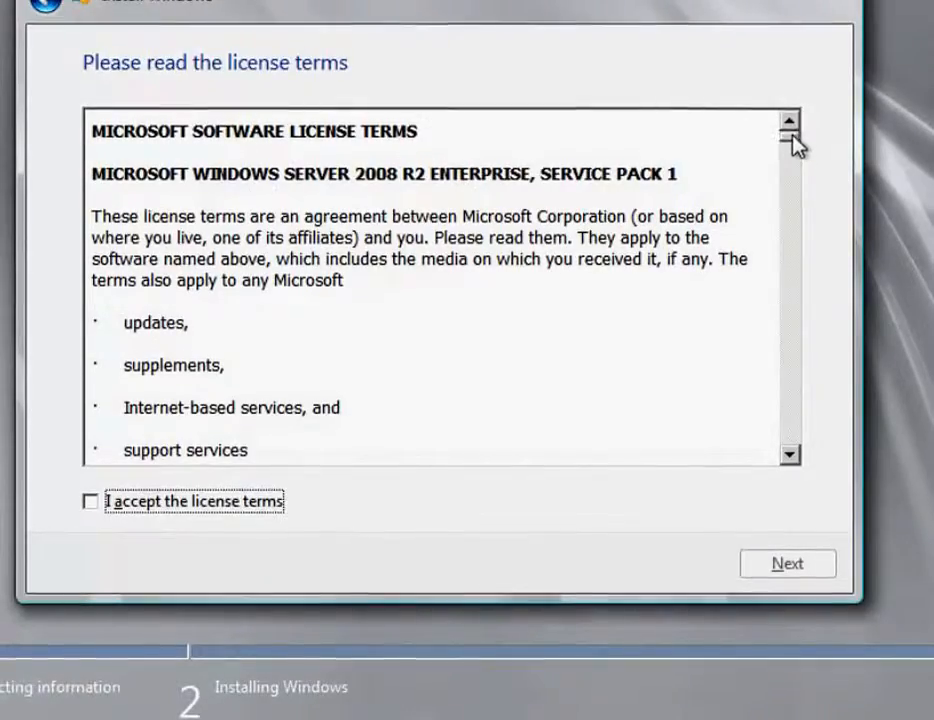
drag(795, 148, 808, 172)
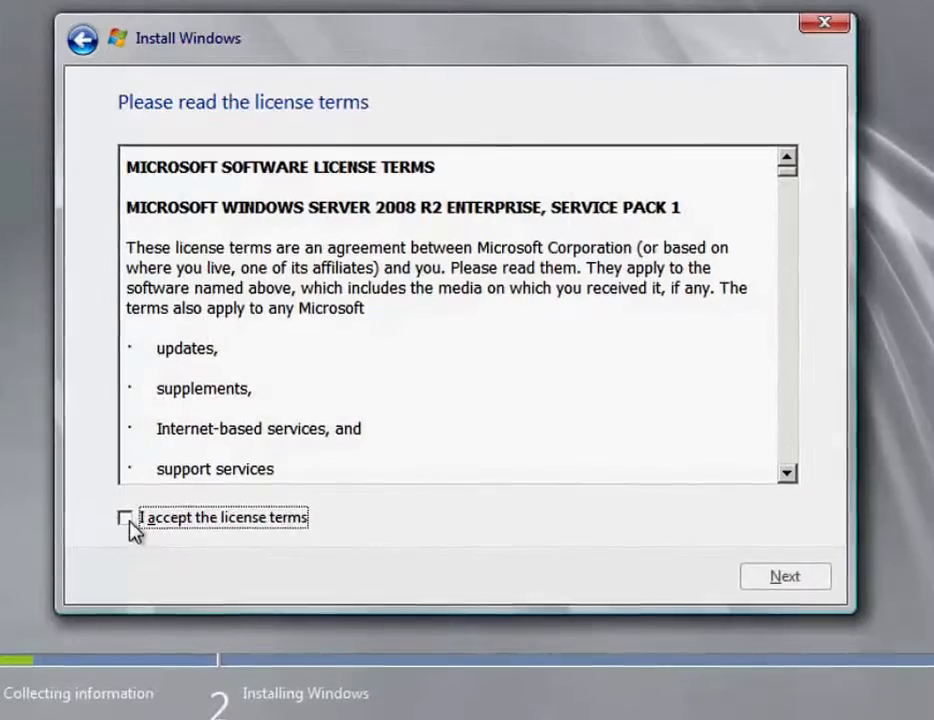
click(126, 520)
click(795, 589)
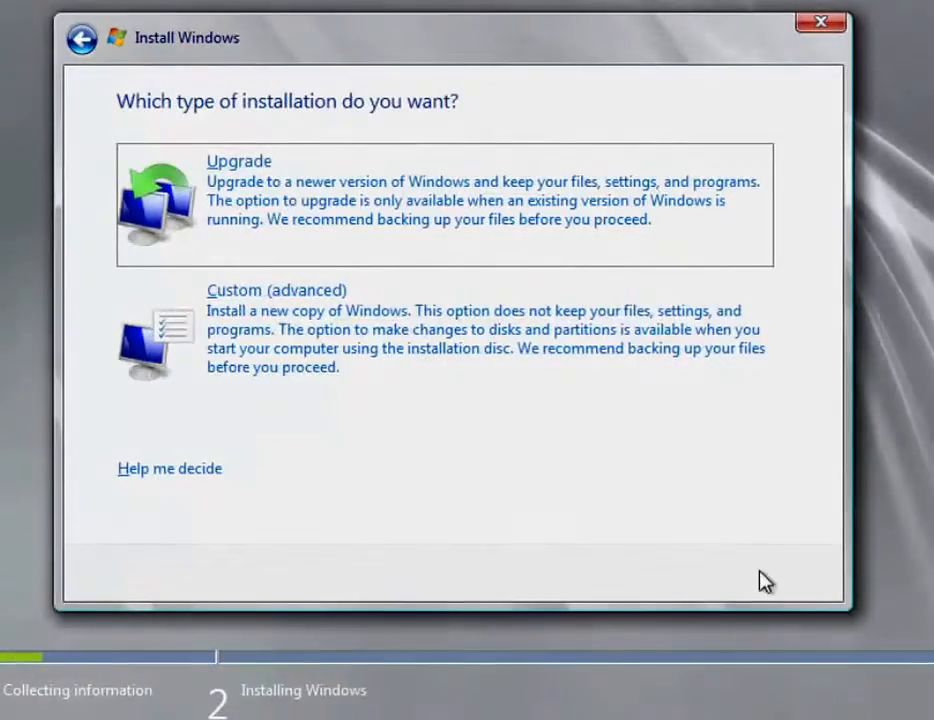
- Start a Custom (advanced) install onto Disk 0's 100 GB unallocated space
click(318, 378)
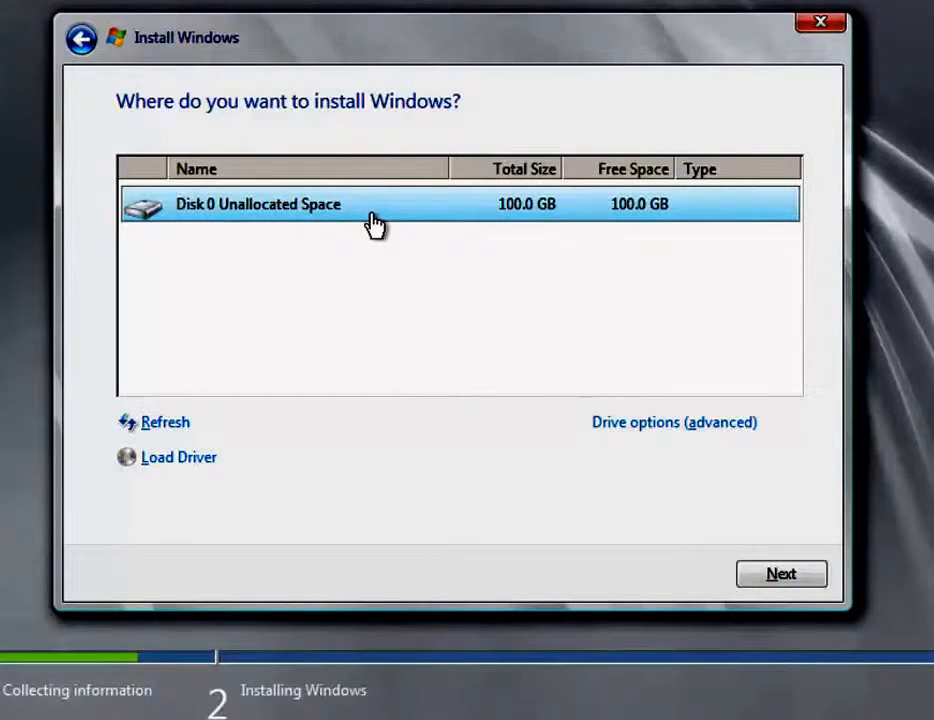
click(804, 578)
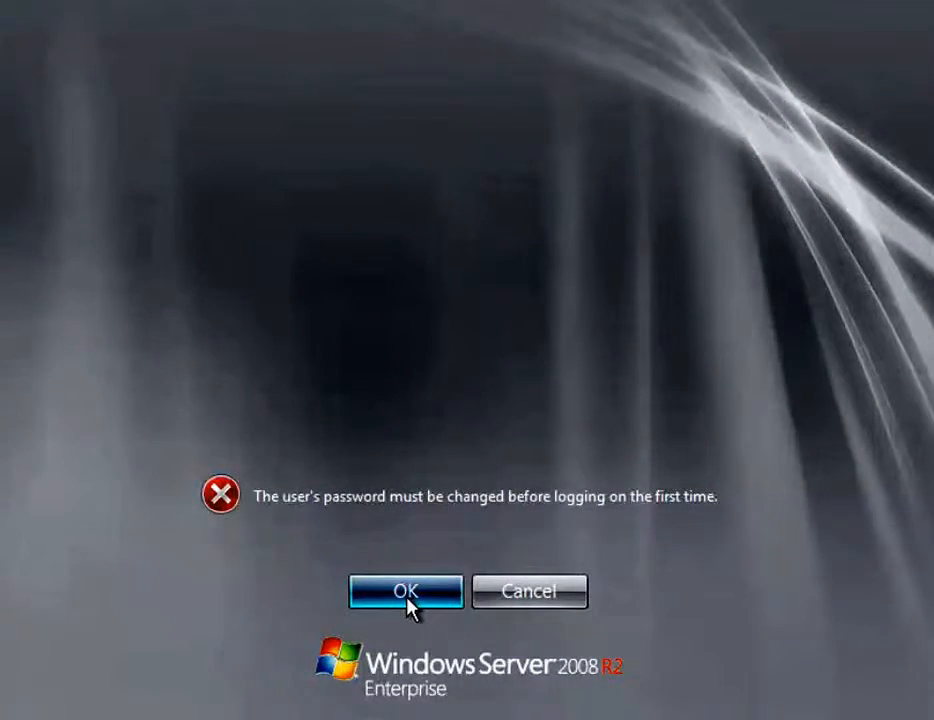
- Replace the Administrator password with a new one at first logon and confirm the change
click(408, 592)
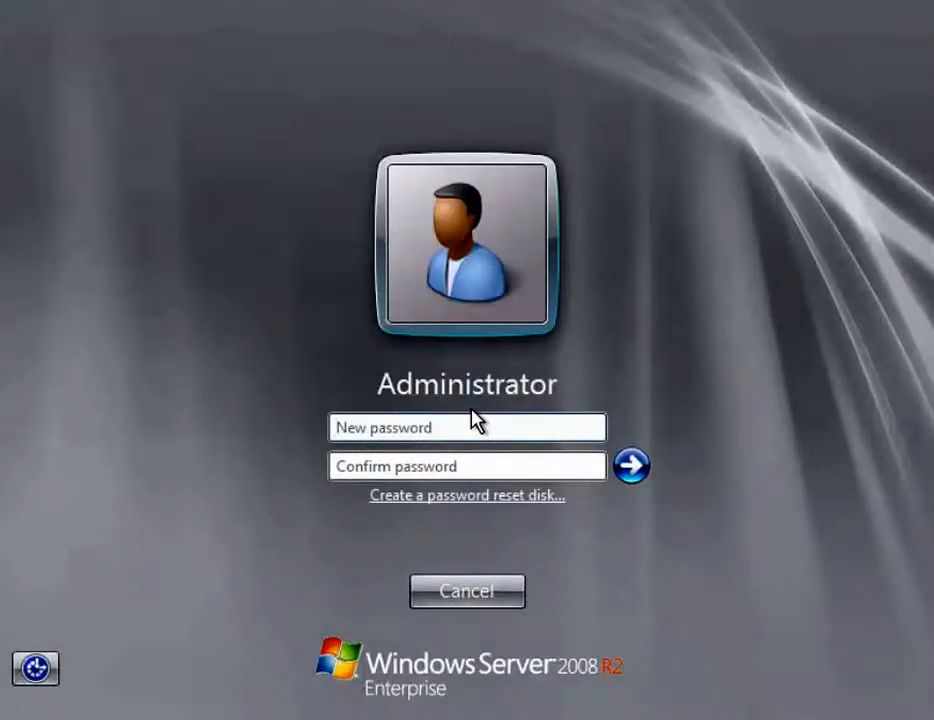
text(P)
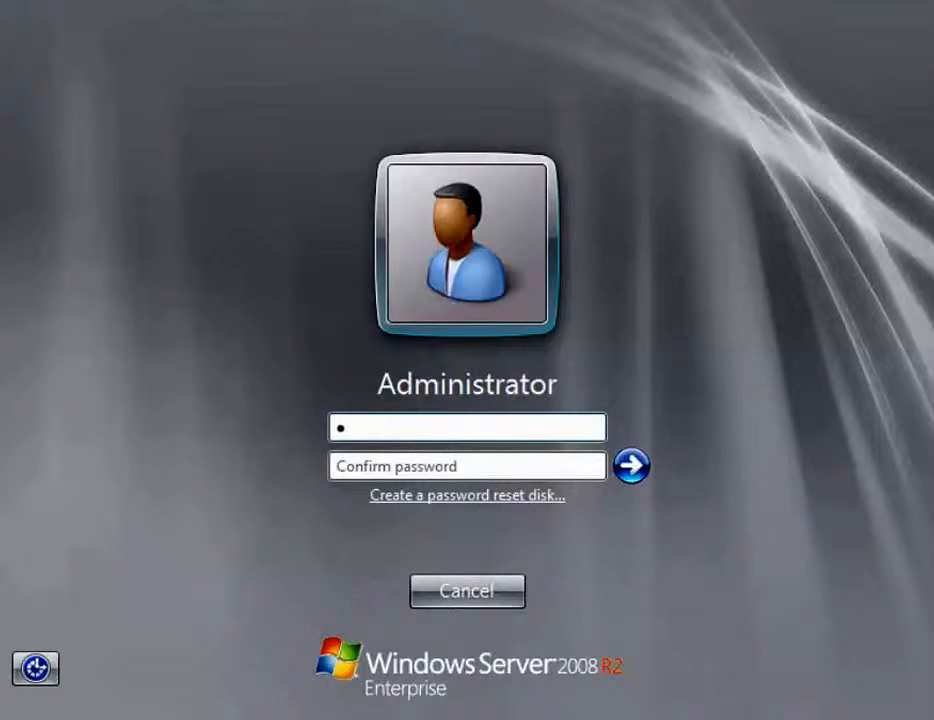
text(@ssw)
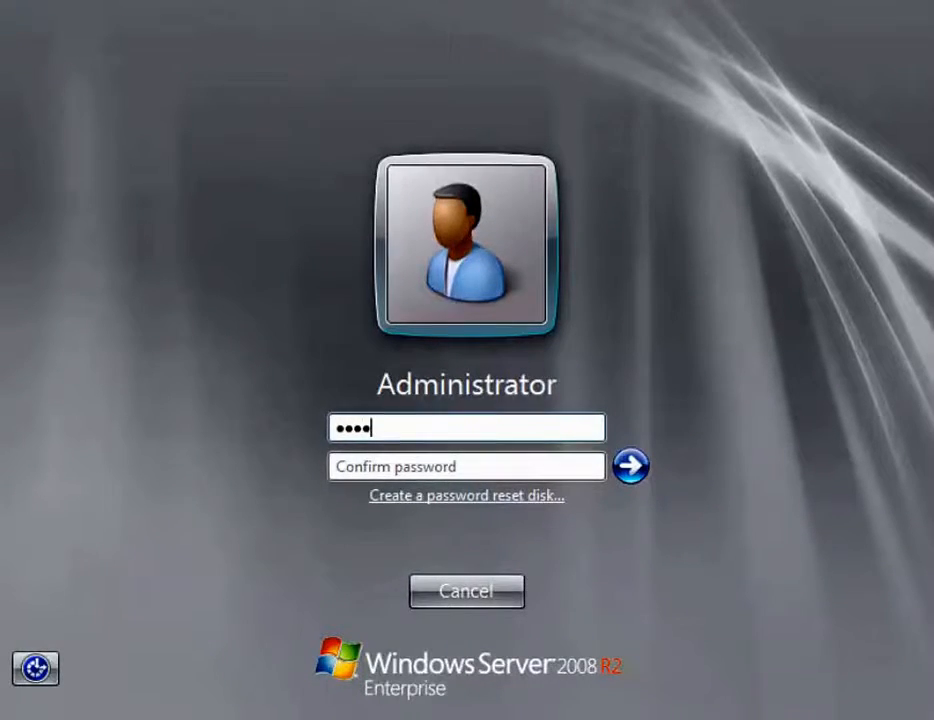
text(o)
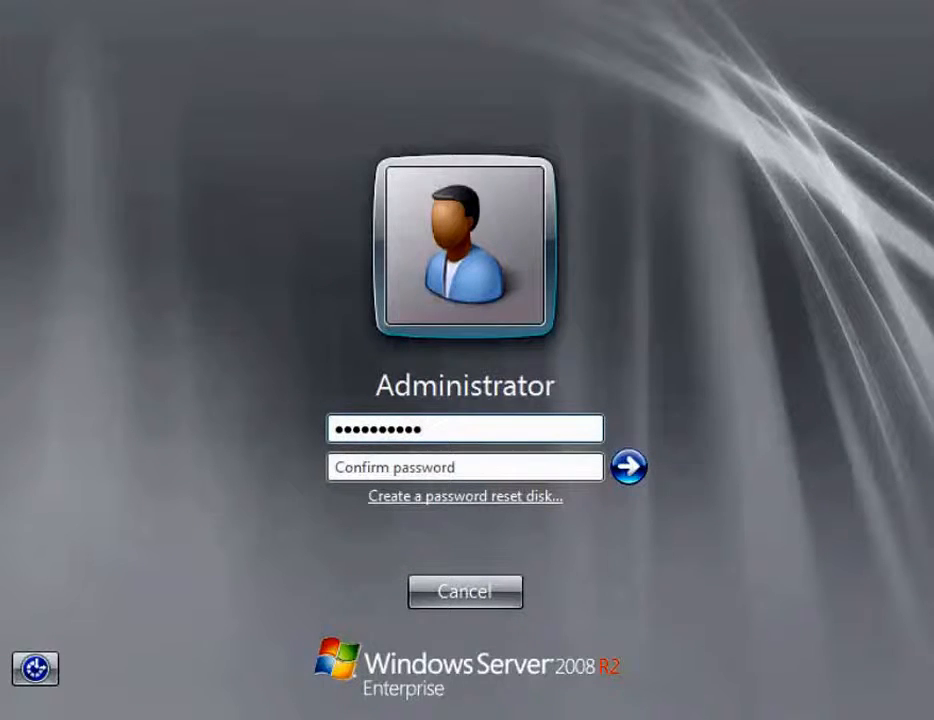
text(P@)
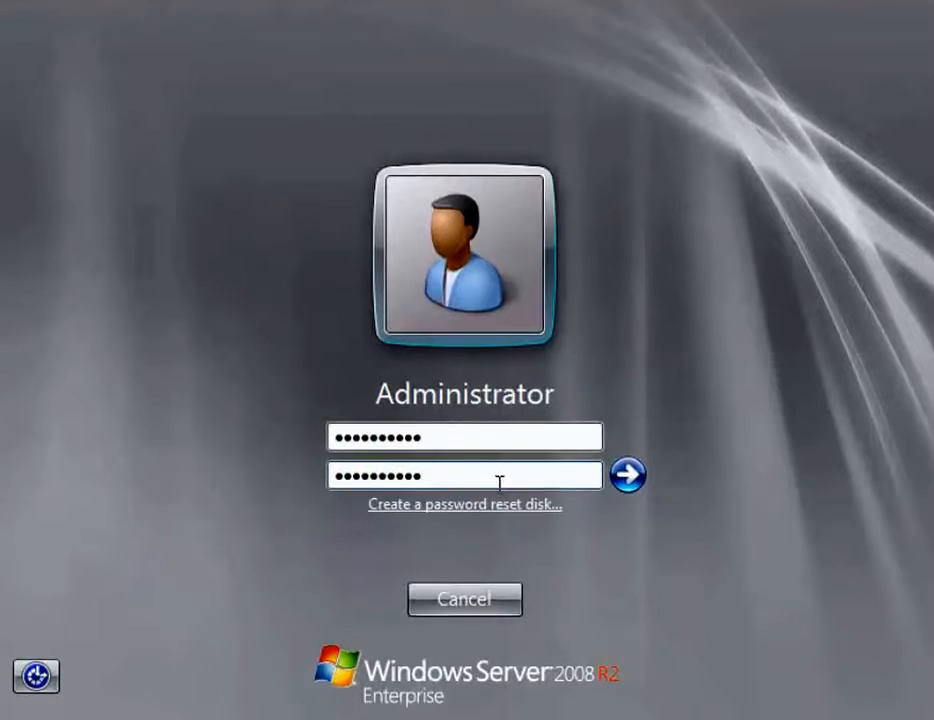
click(630, 479)
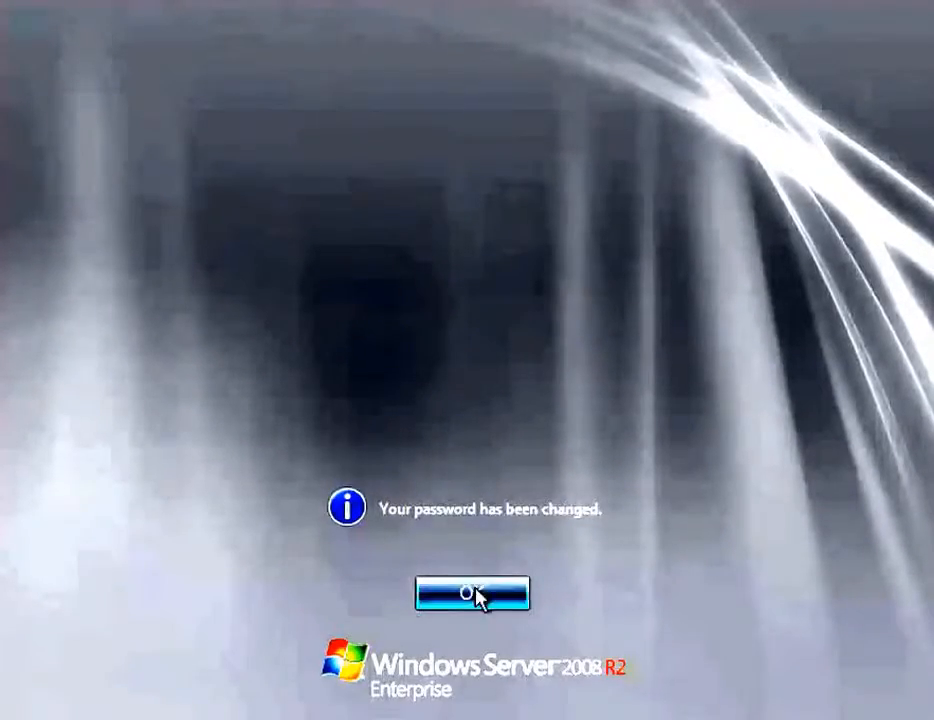
click(482, 598)
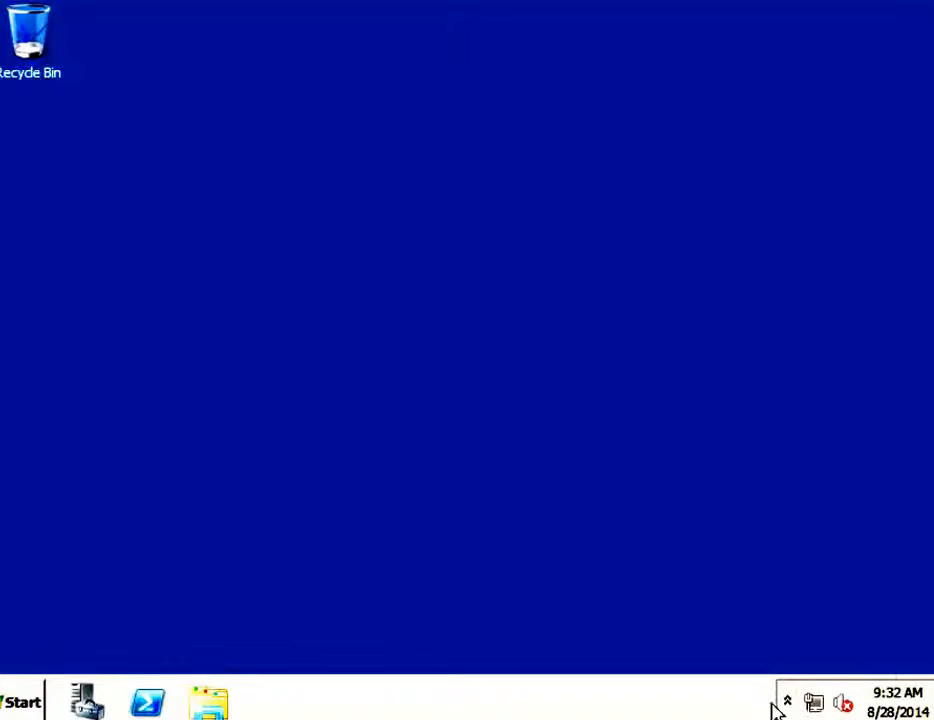
- Launch Windows Update from the Start menu's All Programs list
click(790, 705)
click(791, 705)
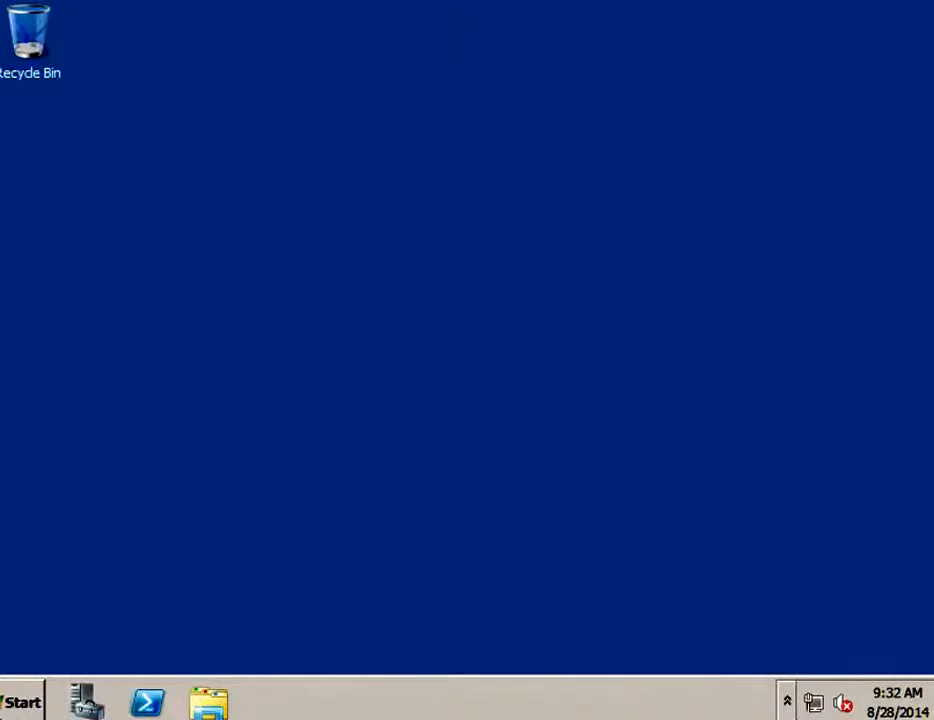
click(5, 706)
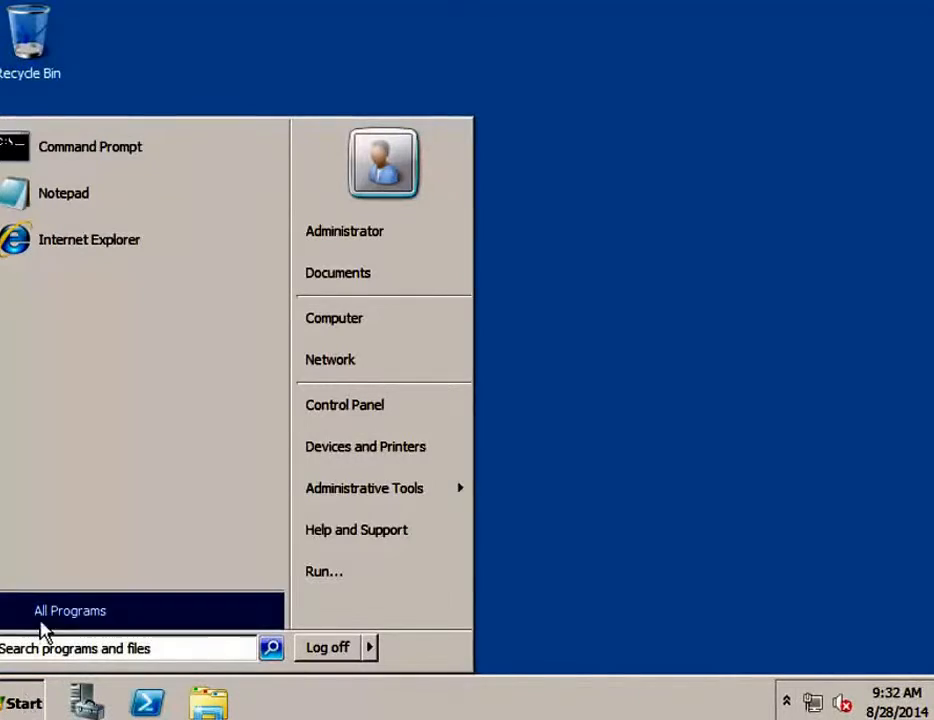
click(52, 614)
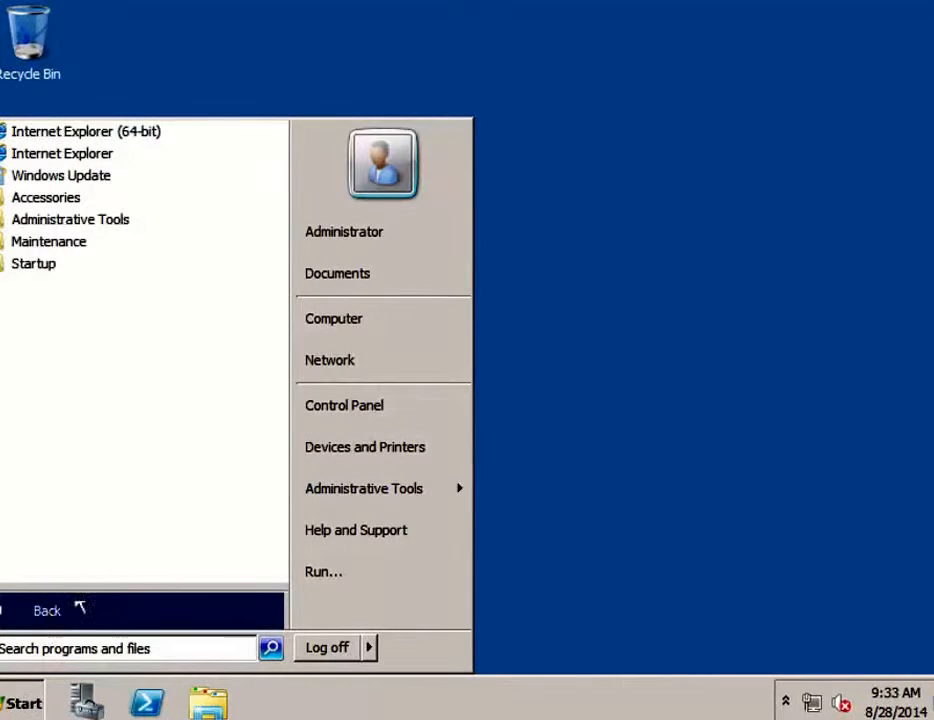
click(90, 178)
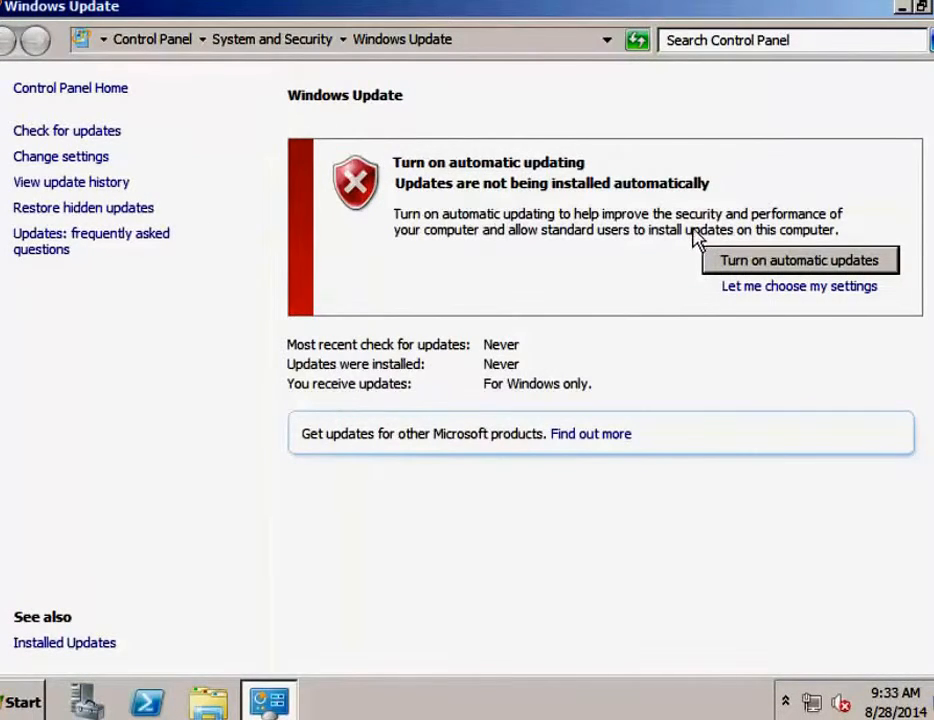
- Turn on automatic updates in Windows Update
click(754, 268)
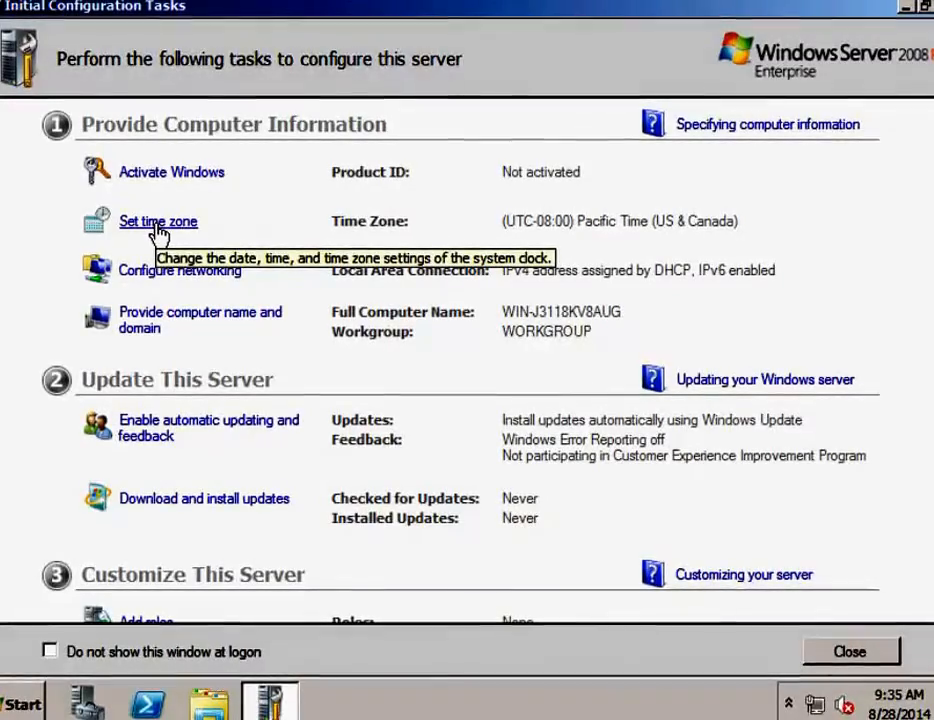
- Set the time zone to Eastern Time (US & Canada) and apply the date and time settings
click(156, 229)
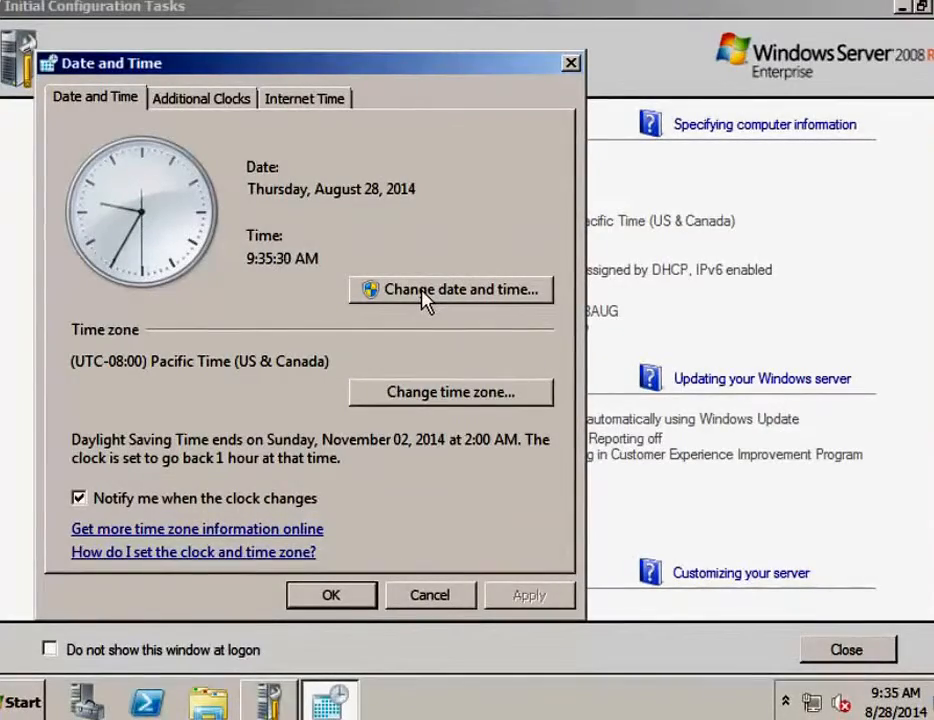
click(425, 396)
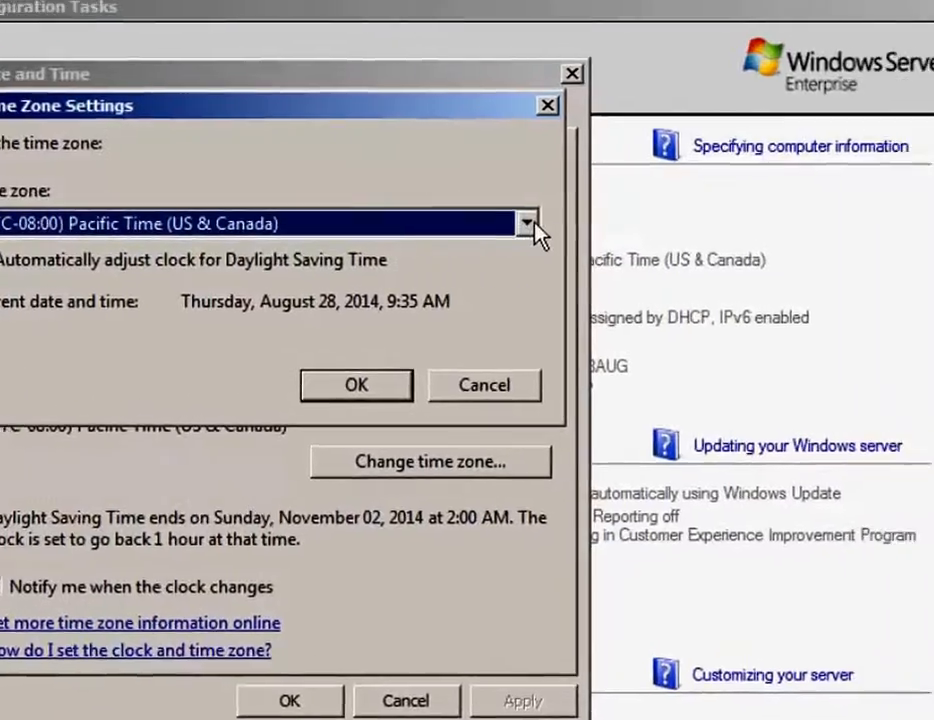
click(571, 203)
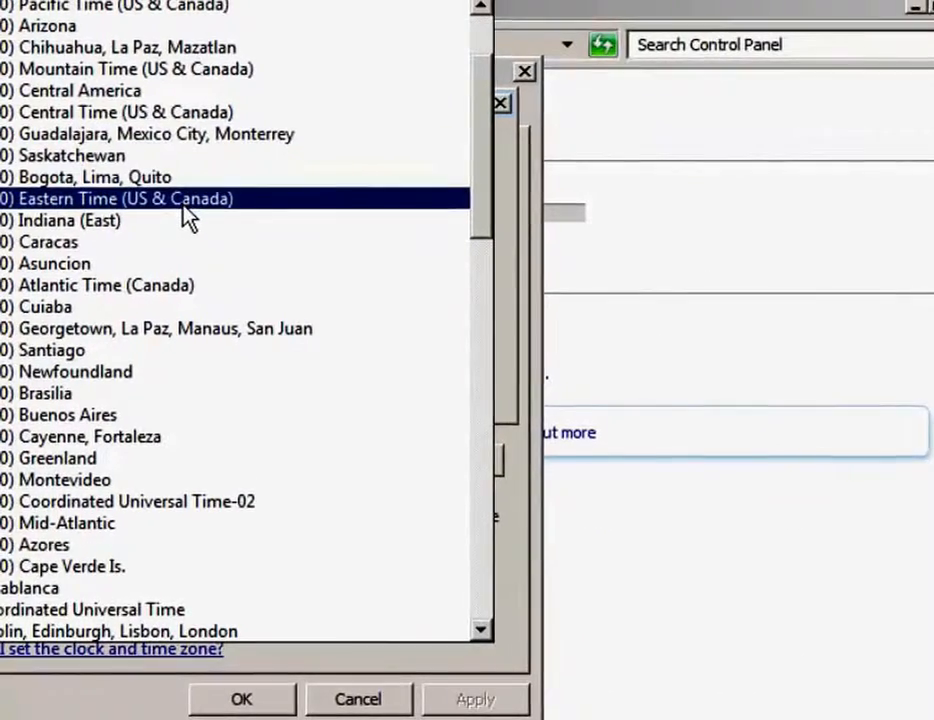
click(183, 200)
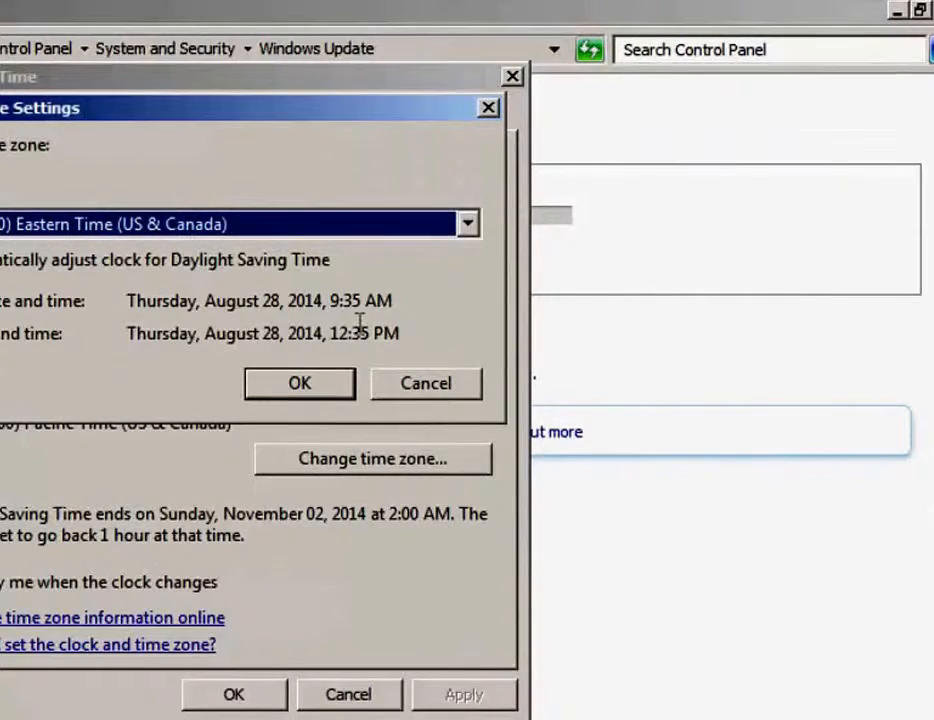
click(313, 394)
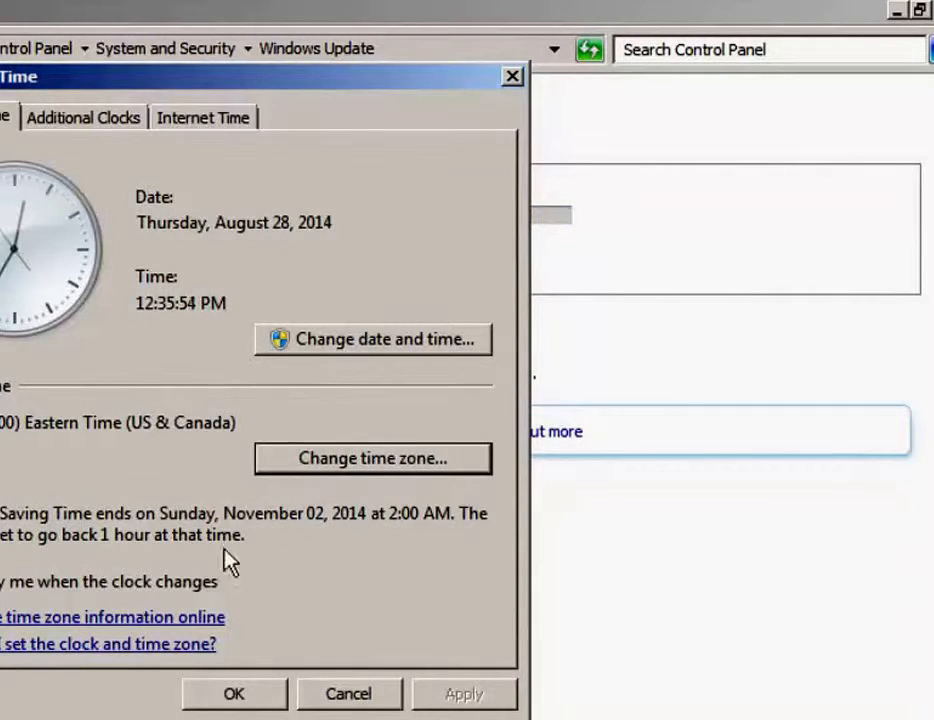
click(237, 693)
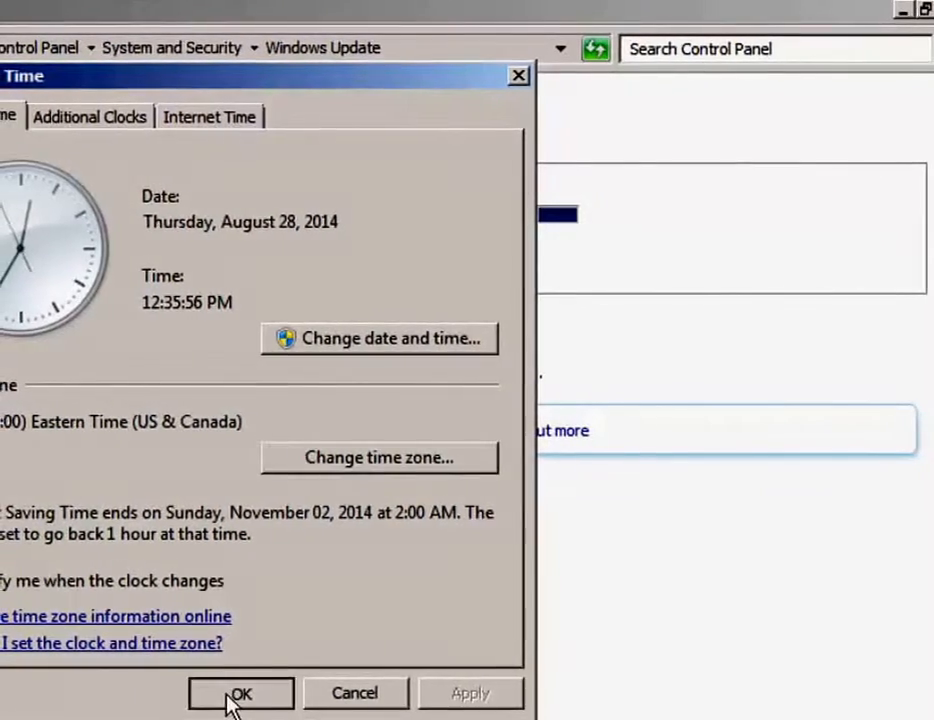